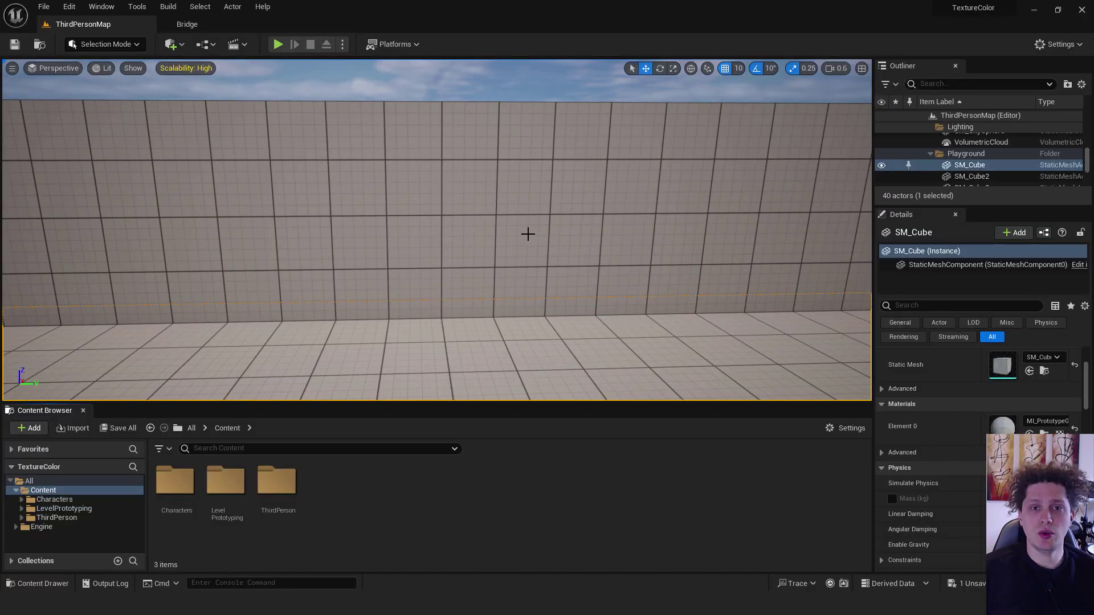
Step: Import the texture1 brick image from the computer into the project's Content folder
{"action": "left_click", "coordinate": [1033, 10]}
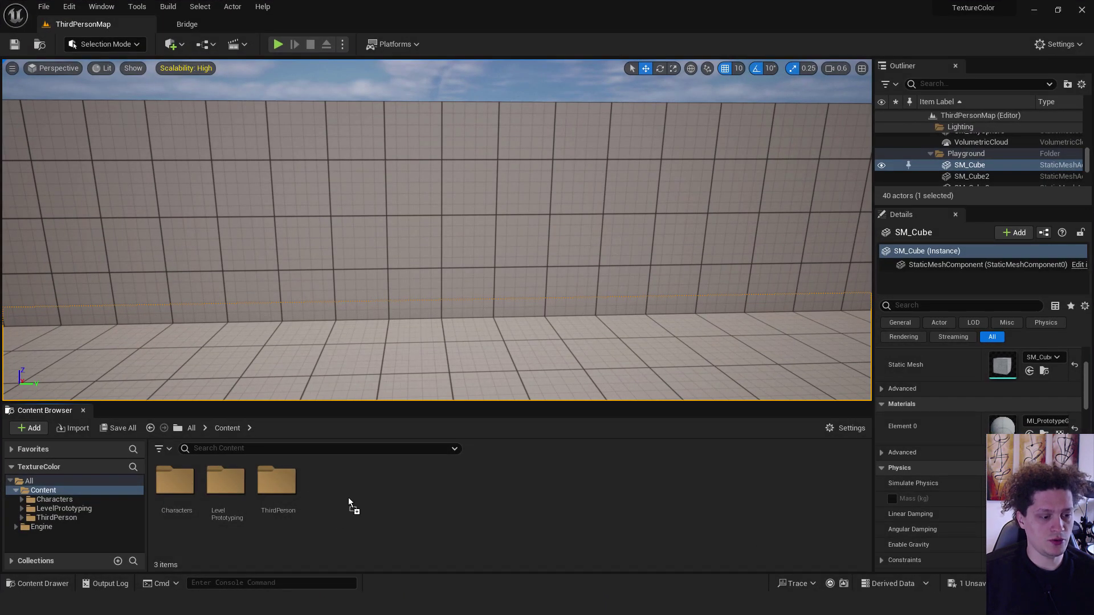
{"action": "mouse_move", "coordinate": [347, 501]}
{"action": "left_mouse_down"}
{"action": "mouse_move", "coordinate": [119, 503]}
{"action": "mouse_move", "coordinate": [97, 490]}
{"action": "mouse_move", "coordinate": [367, 494]}
{"action": "left_mouse_up"}
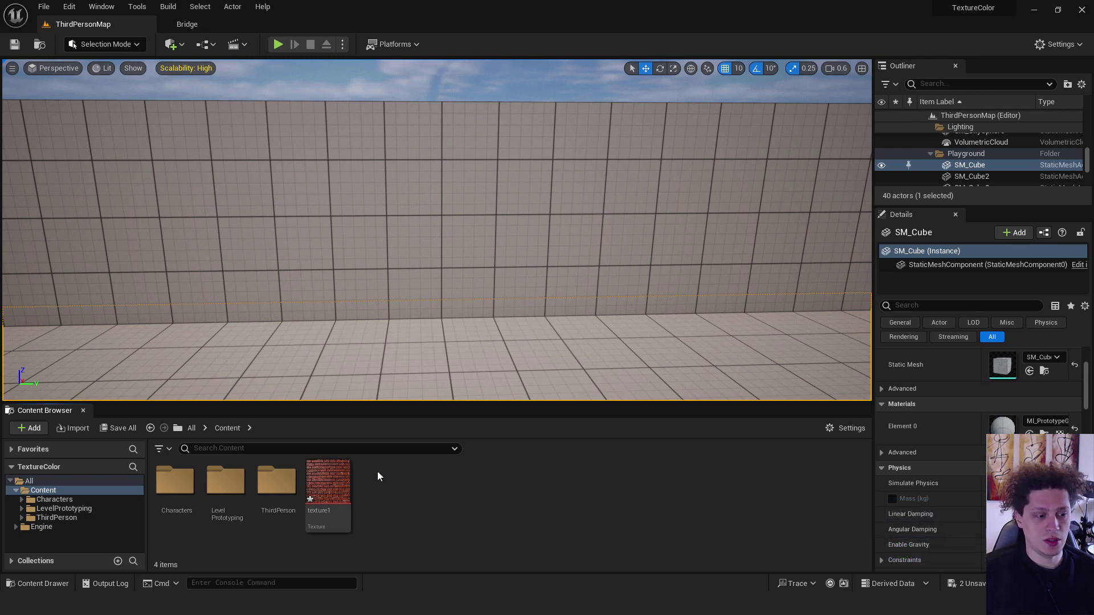
Step: Apply texture1 directly to the wall and open the material generated from it
{"action": "left_click_drag", "start_coordinate": [328, 481], "coordinate": [399, 194]}
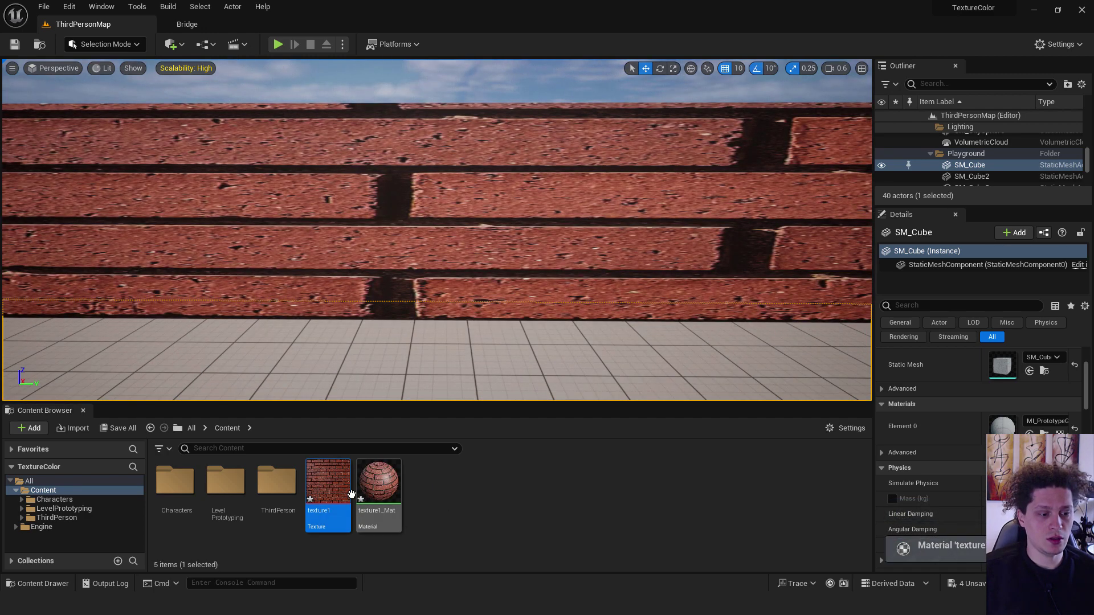
{"action": "left_click", "coordinate": [390, 489]}
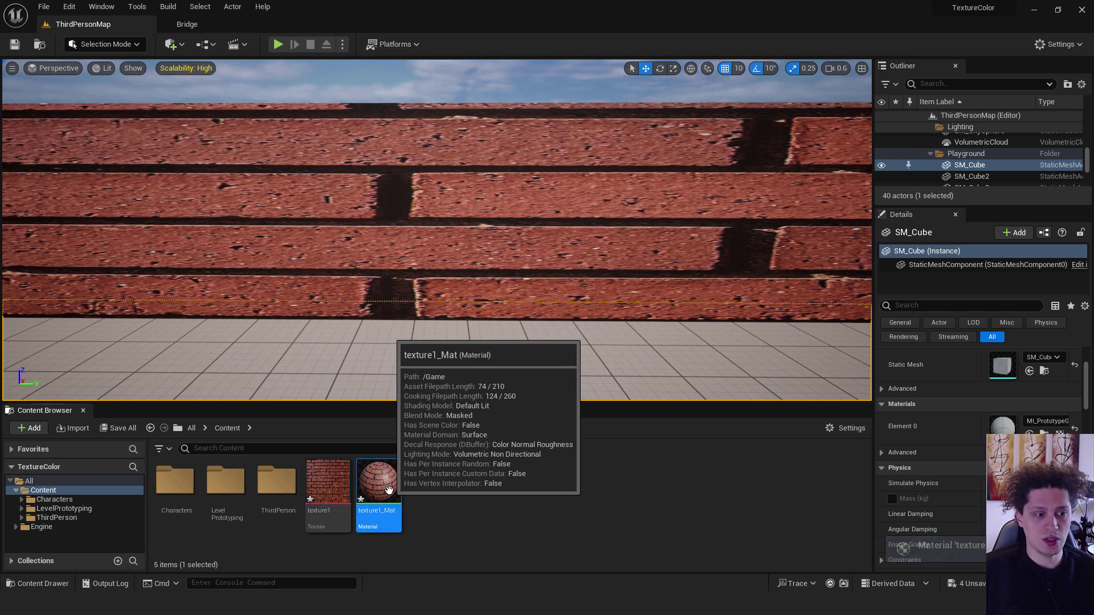
{"action": "double_click", "coordinate": [389, 489]}
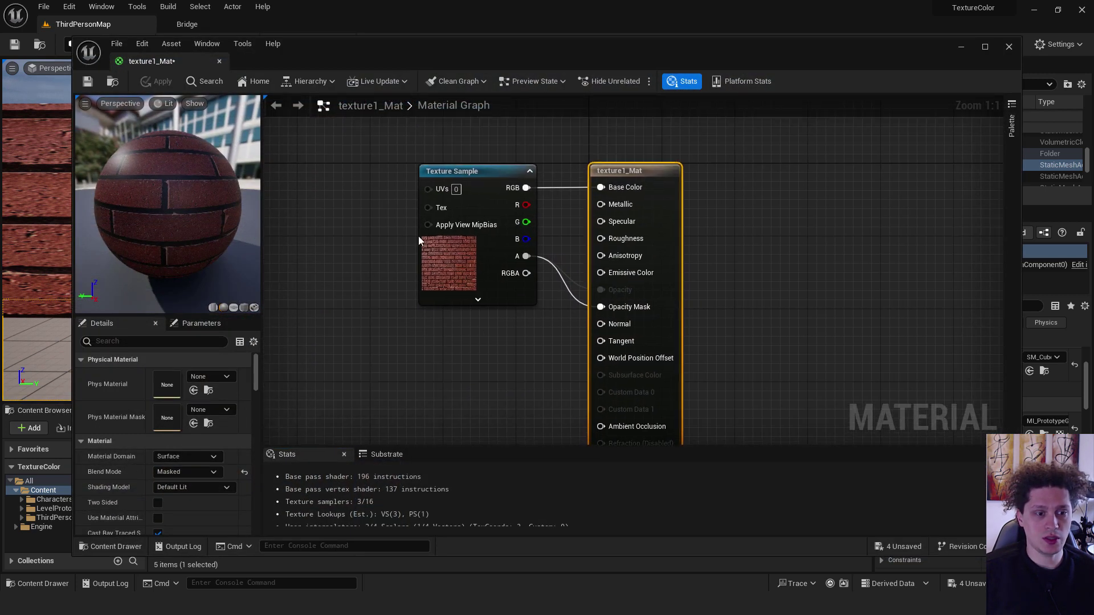
{"action": "right_click_drag", "start_coordinate": [392, 284], "coordinate": [392, 219]}
Step: Create a new material named MasterMaterial in the Content folder and open it for editing
{"action": "right_click", "coordinate": [381, 491]}
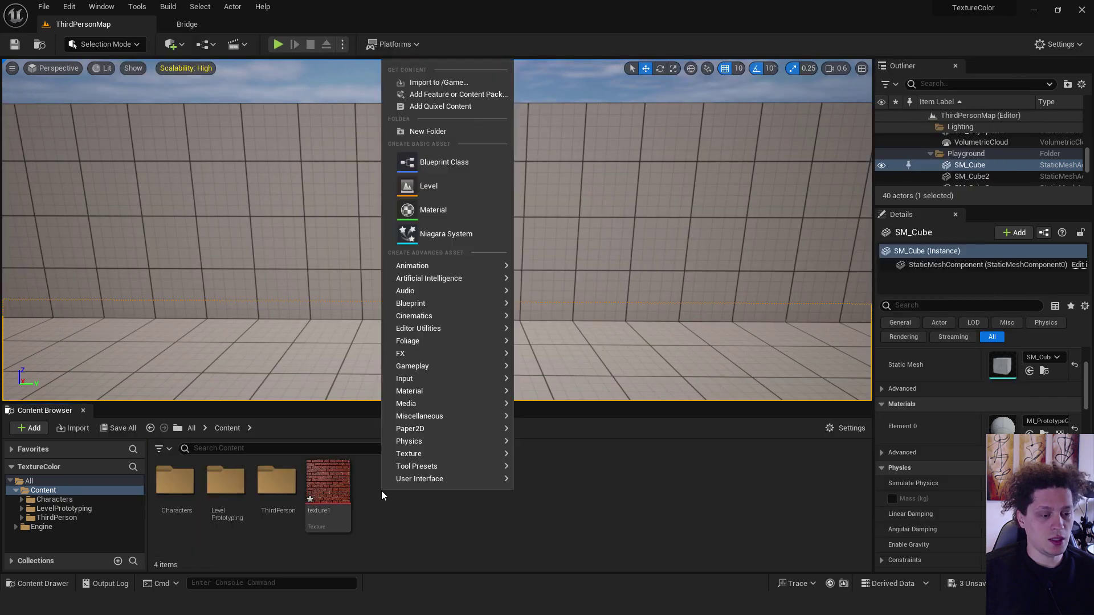
{"action": "left_click", "coordinate": [434, 210]}
{"action": "type", "text": "Mas"}
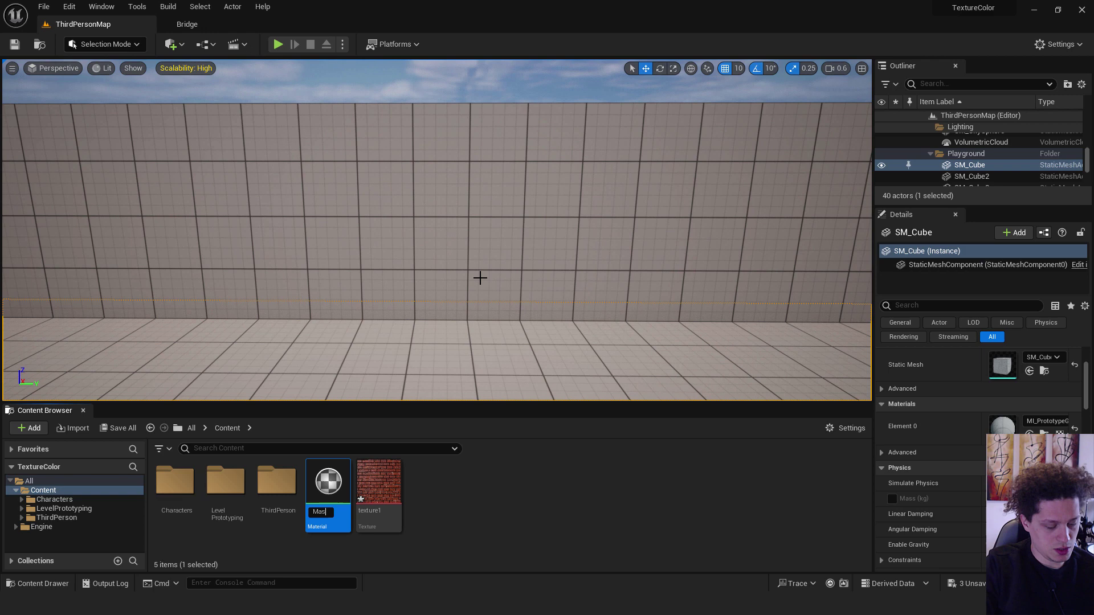
{"action": "type", "text": "terMaterial"}
{"action": "key", "text": "Return"}
{"action": "double_click", "coordinate": [328, 481]}
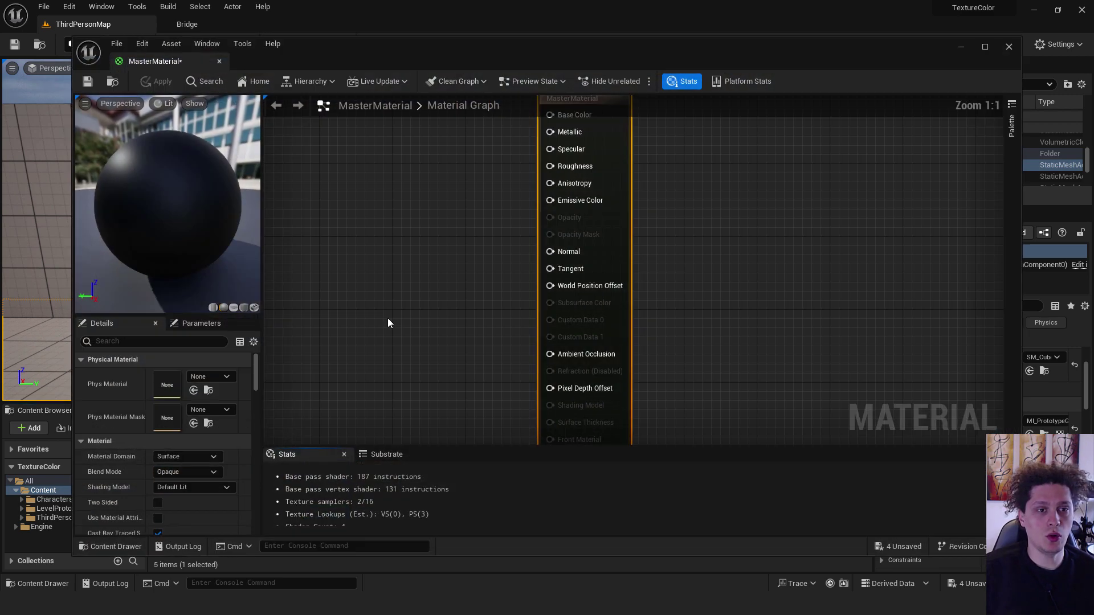
Step: Add a Texture Sample node to the material graph and assign texture1 as its texture
{"action": "right_click", "coordinate": [386, 166]}
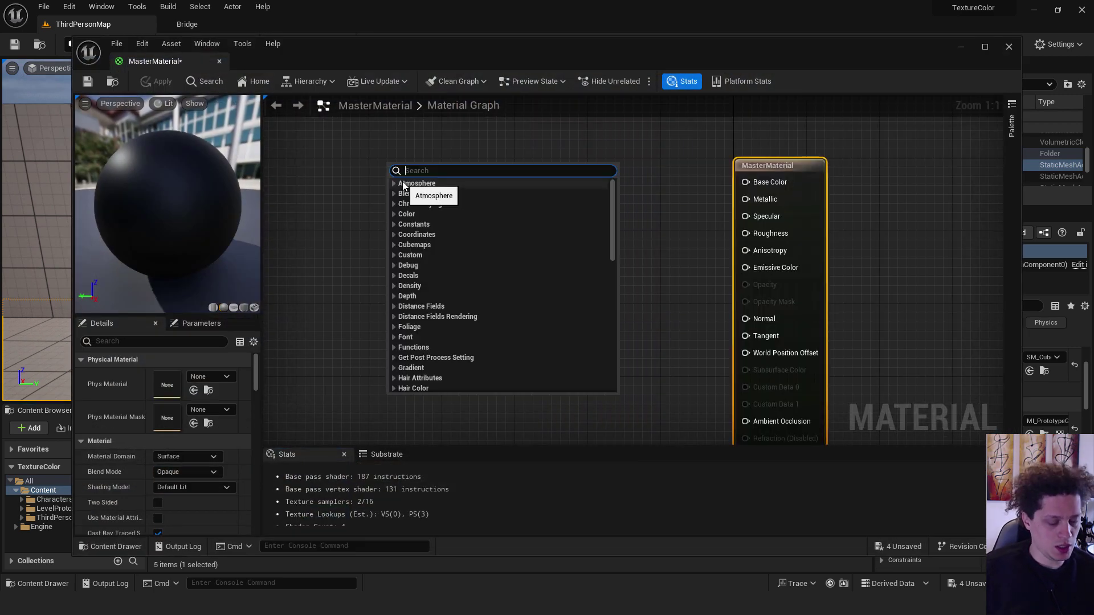
{"action": "type", "text": "texture"}
{"action": "left_click", "coordinate": [429, 263]}
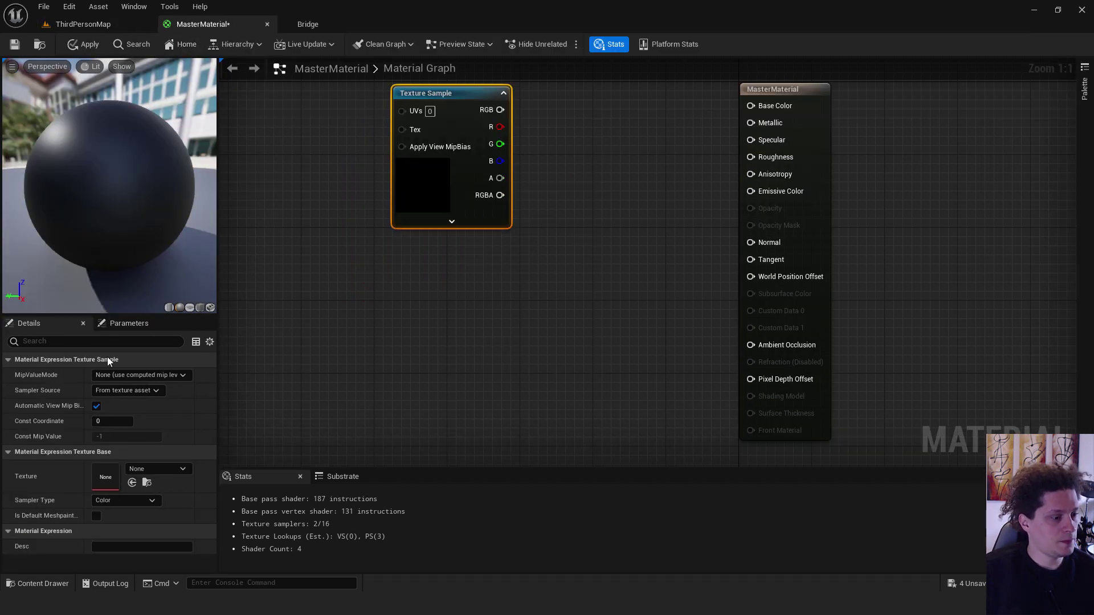
{"action": "left_click", "coordinate": [183, 470]}
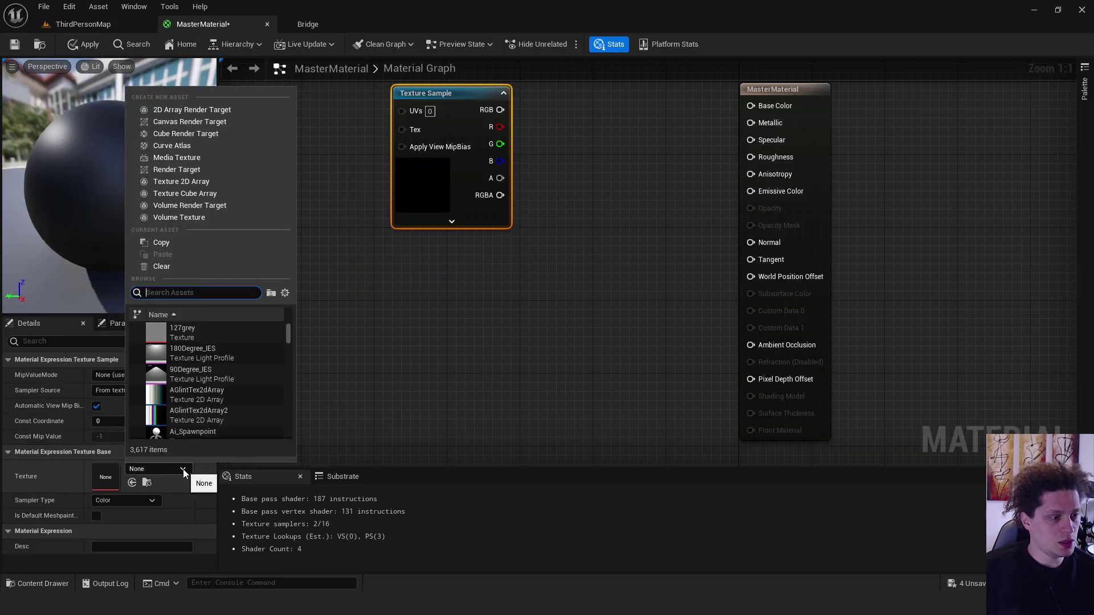
{"action": "type", "text": "texture"}
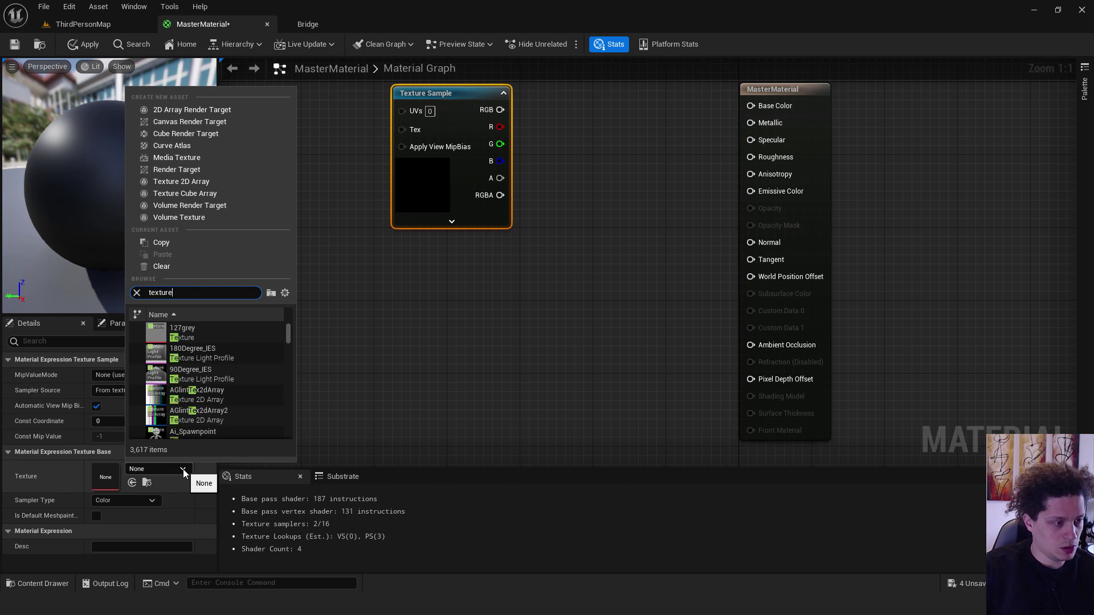
{"action": "type", "text": "1"}
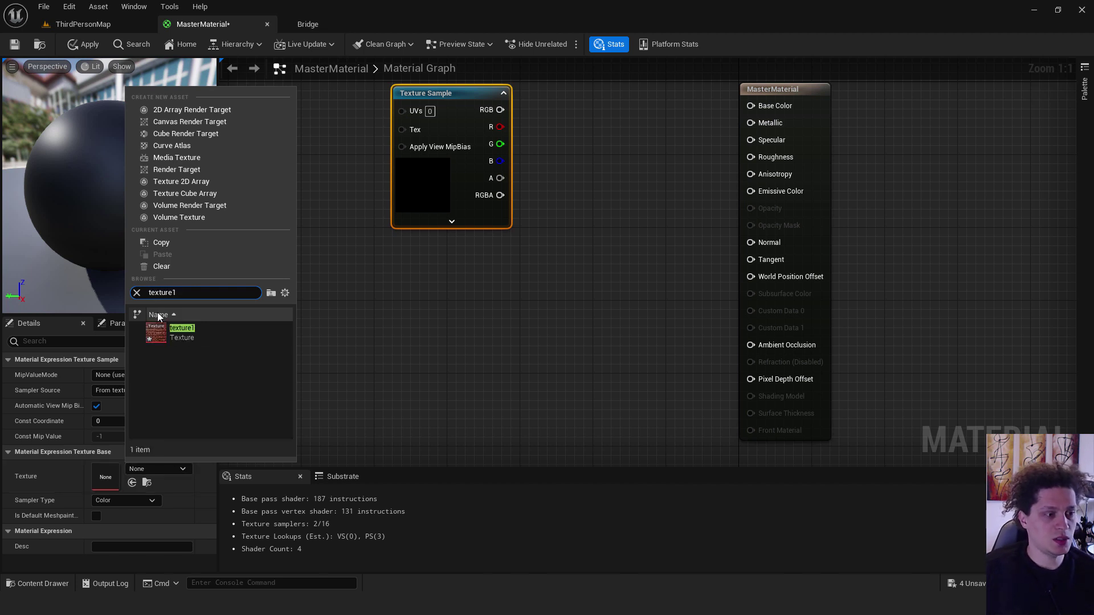
{"action": "left_click", "coordinate": [166, 335]}
Step: Move the MasterMaterial output node farther from the Texture Sample and add a Blend_Overlay node between them
{"action": "right_click_drag", "start_coordinate": [590, 142], "coordinate": [500, 163]}
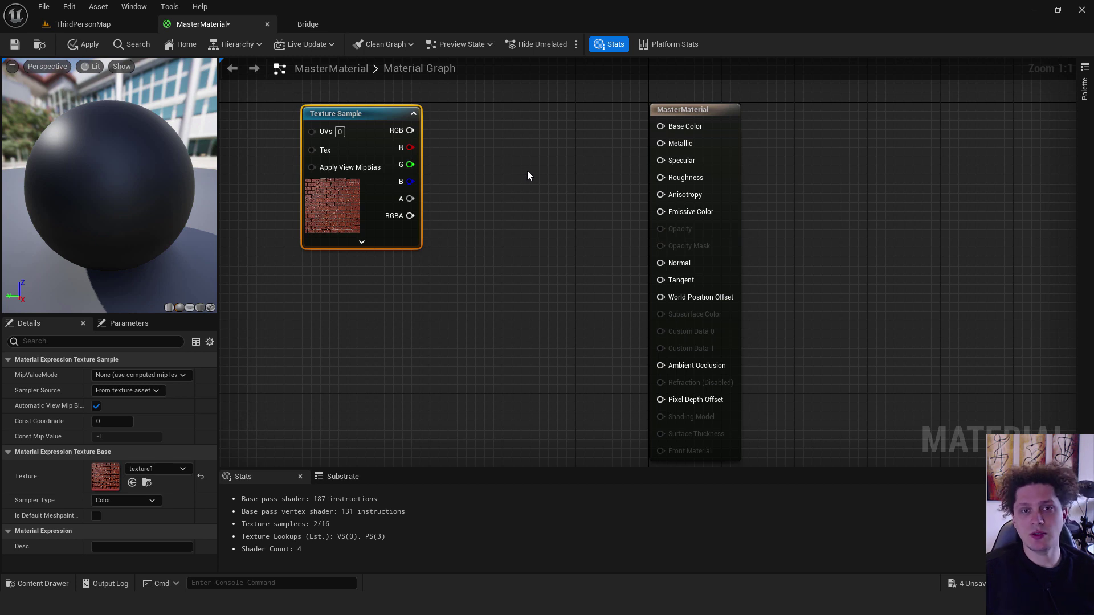
{"action": "left_click_drag", "start_coordinate": [696, 110], "coordinate": [796, 109]}
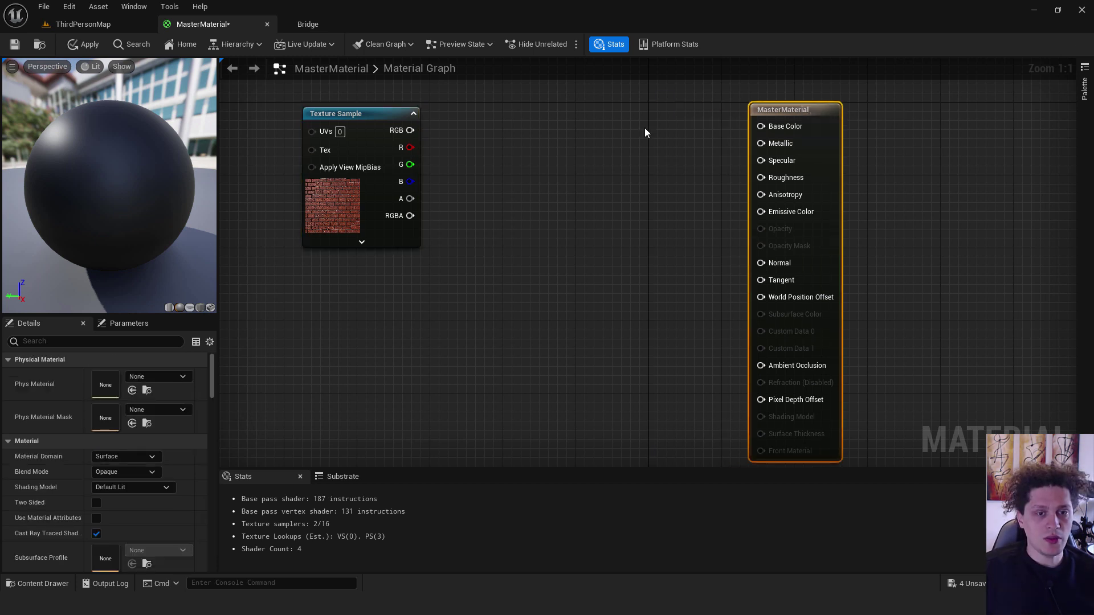
{"action": "right_click", "coordinate": [516, 134]}
{"action": "type", "text": "blend overlay"}
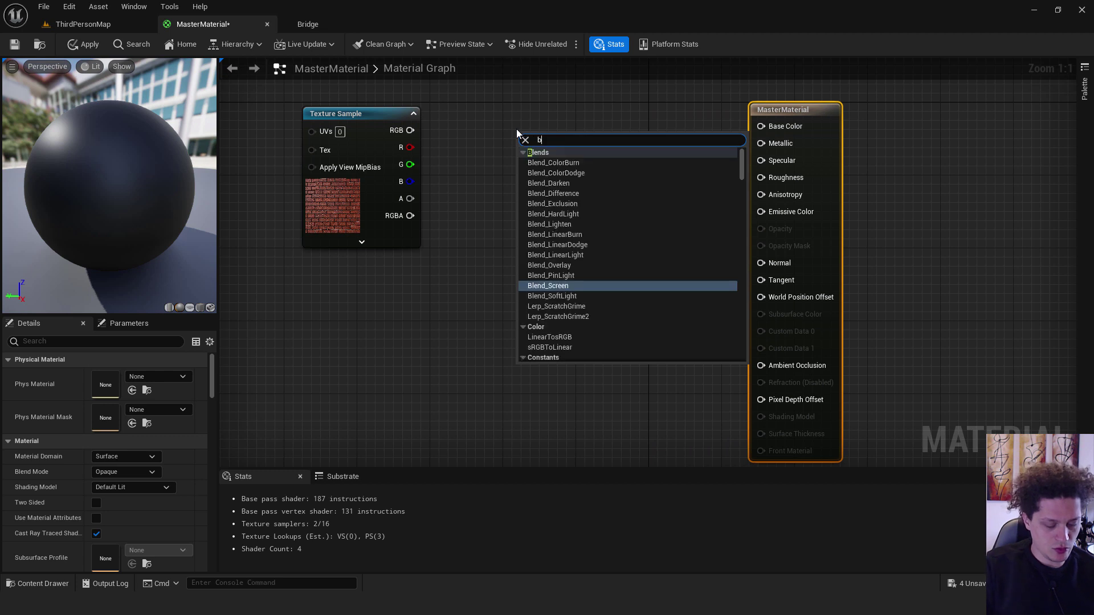
{"action": "left_click", "coordinate": [549, 159]}
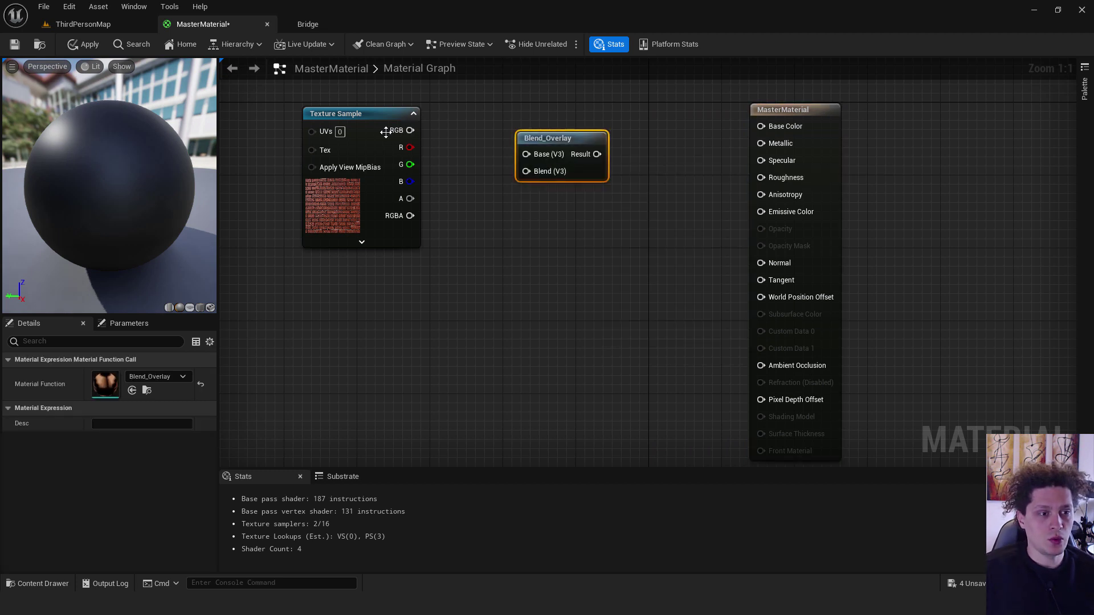
Step: Connect the Texture Sample's RGB to the Base input of Blend_Overlay, and its Result to the material's Base Color
{"action": "left_click_drag", "start_coordinate": [410, 130], "coordinate": [526, 155]}
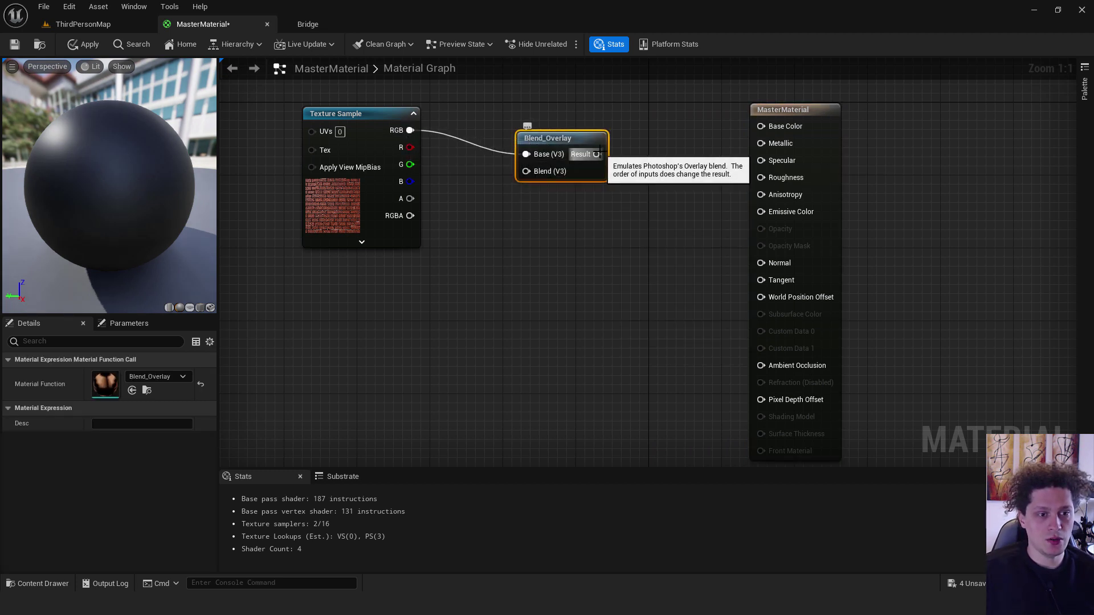
{"action": "left_click_drag", "start_coordinate": [597, 154], "coordinate": [768, 122]}
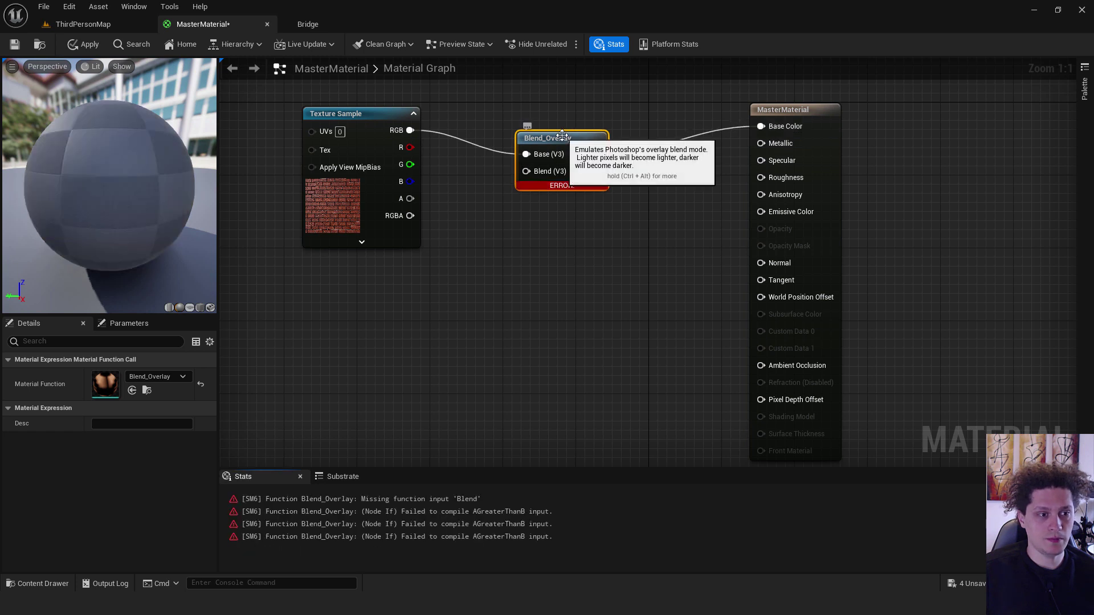
{"action": "left_click_drag", "start_coordinate": [557, 184], "coordinate": [572, 174]}
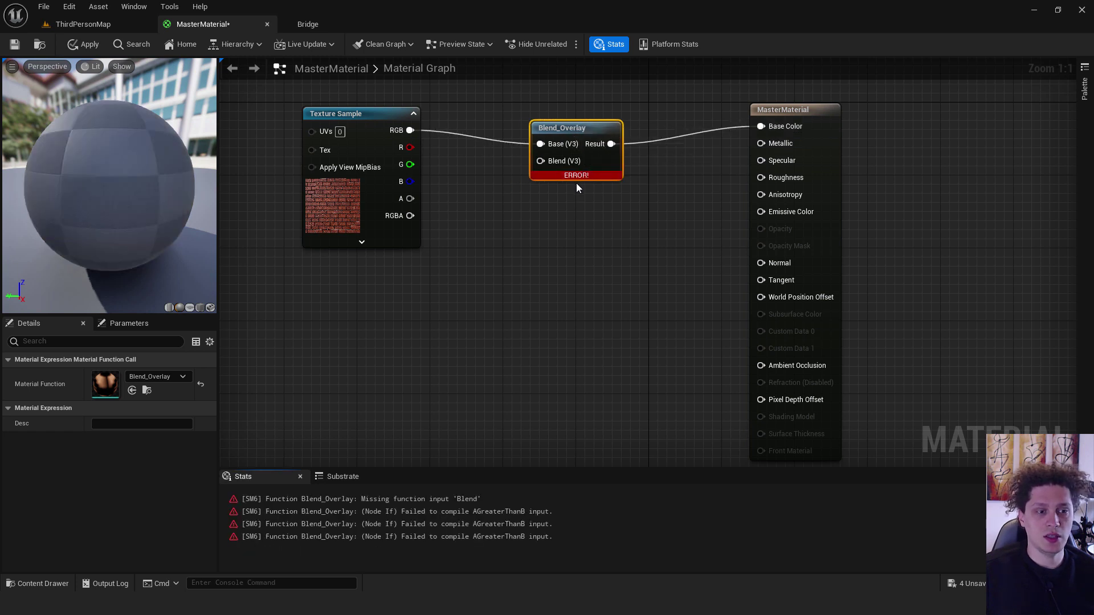
Step: Add a Constant3Vector node and a scalar Constant node below the Texture Sample
{"action": "right_click_drag", "start_coordinate": [521, 267], "coordinate": [648, 200]}
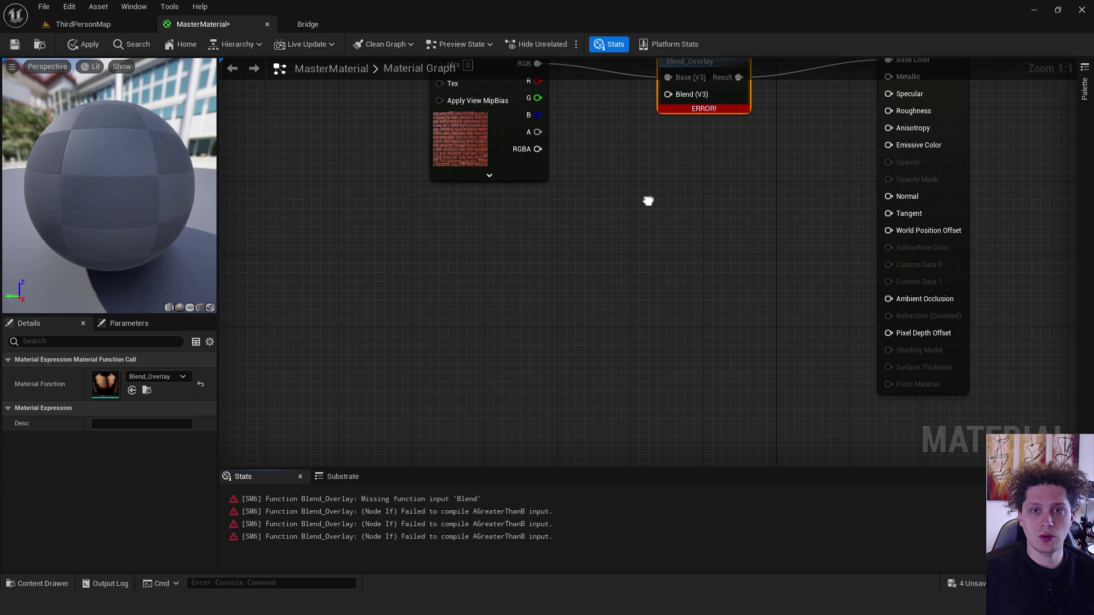
{"action": "left_click", "coordinate": [440, 261]}
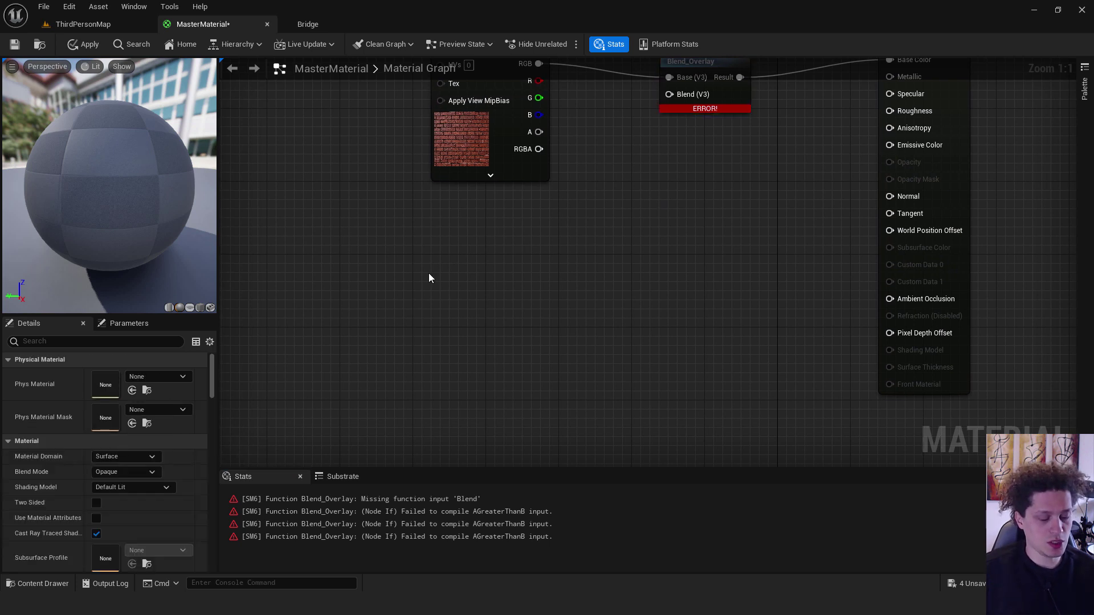
{"action": "left_click", "coordinate": [422, 244]}
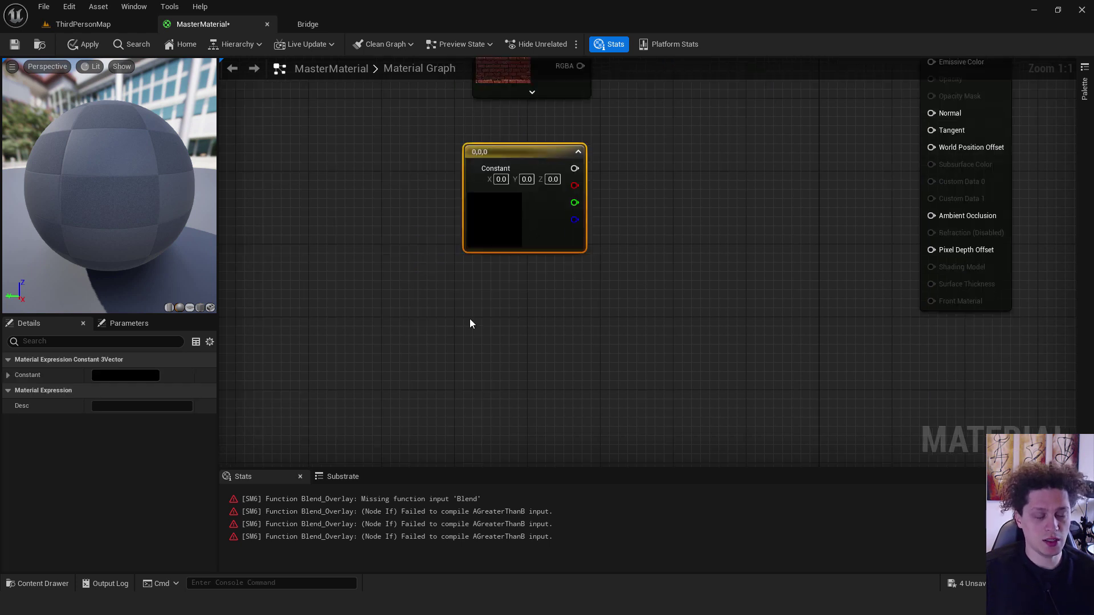
{"action": "left_click", "coordinate": [469, 319]}
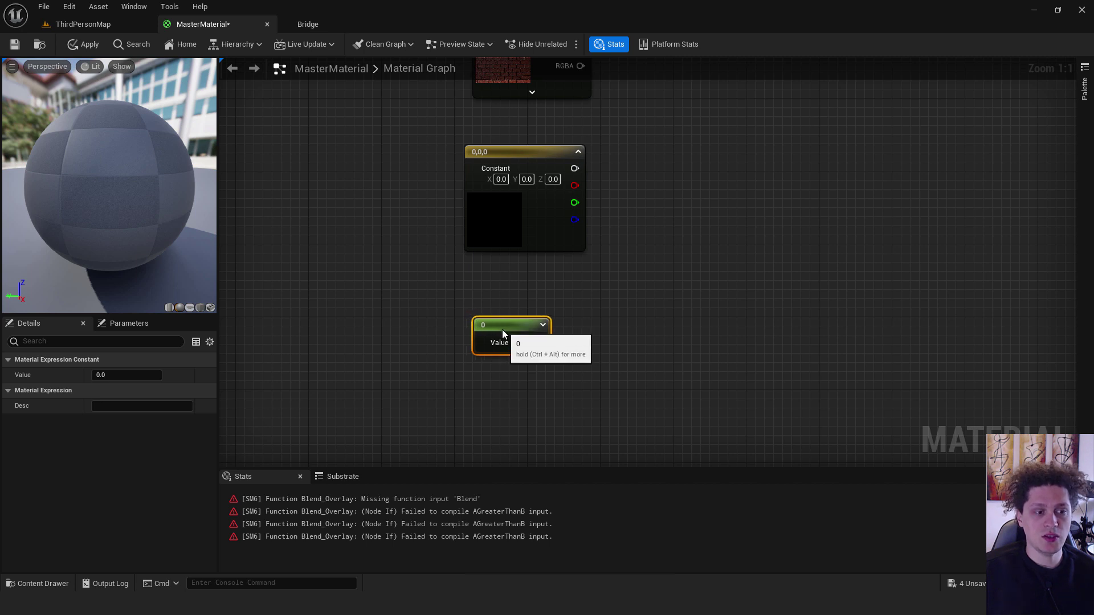
{"action": "left_click_drag", "start_coordinate": [502, 330], "coordinate": [493, 329]}
Step: Add a Multiply node, feeding the Constant3Vector into A and the scalar Constant into B
{"action": "right_click_drag", "start_coordinate": [703, 240], "coordinate": [649, 265]}
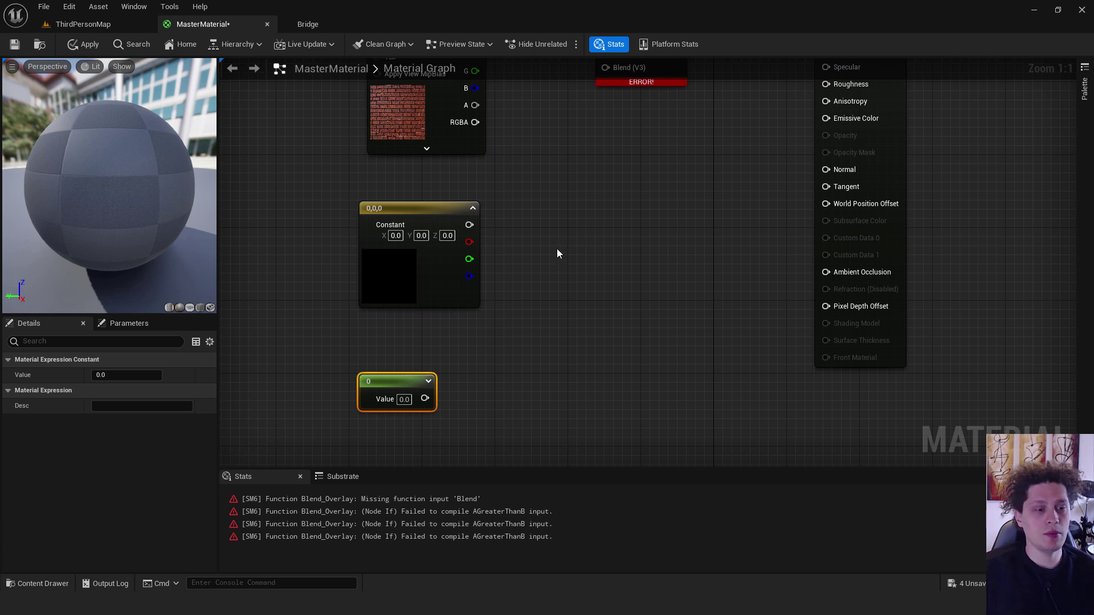
{"action": "key", "text": "m"}
{"action": "left_click", "coordinate": [584, 248]}
{"action": "left_click_drag", "start_coordinate": [469, 225], "coordinate": [589, 275]}
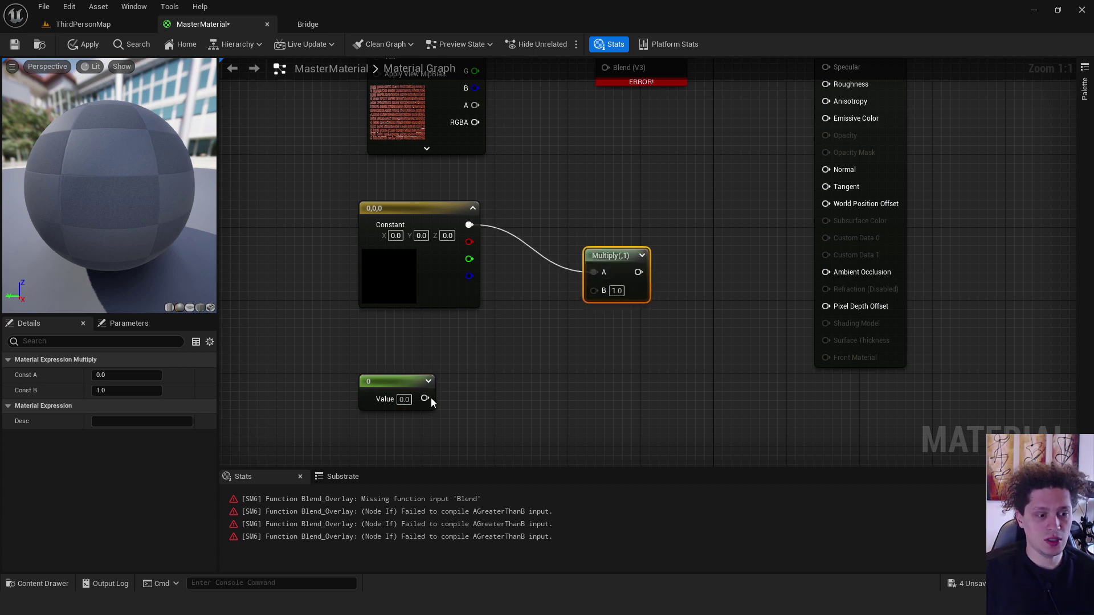
{"action": "left_click_drag", "start_coordinate": [425, 398], "coordinate": [593, 290]}
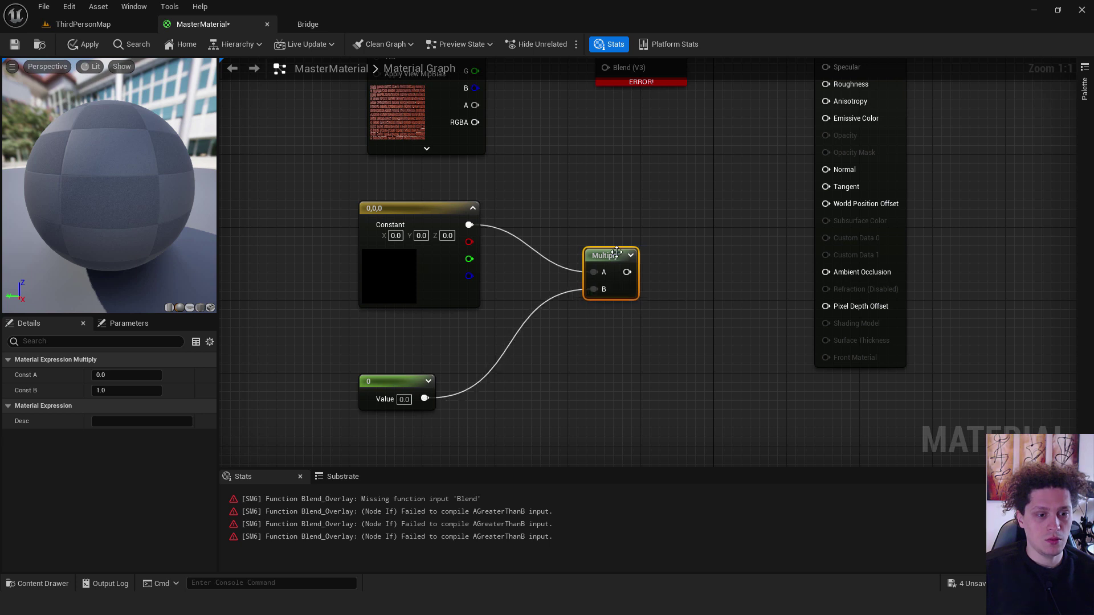
Step: Reposition the Multiply and Blend_Overlay nodes and connect the Multiply output to Blend_Overlay's Blend input
{"action": "left_click_drag", "start_coordinate": [619, 256], "coordinate": [585, 182]}
{"action": "right_click_drag", "start_coordinate": [660, 135], "coordinate": [668, 236]}
{"action": "left_click_drag", "start_coordinate": [636, 144], "coordinate": [709, 153]}
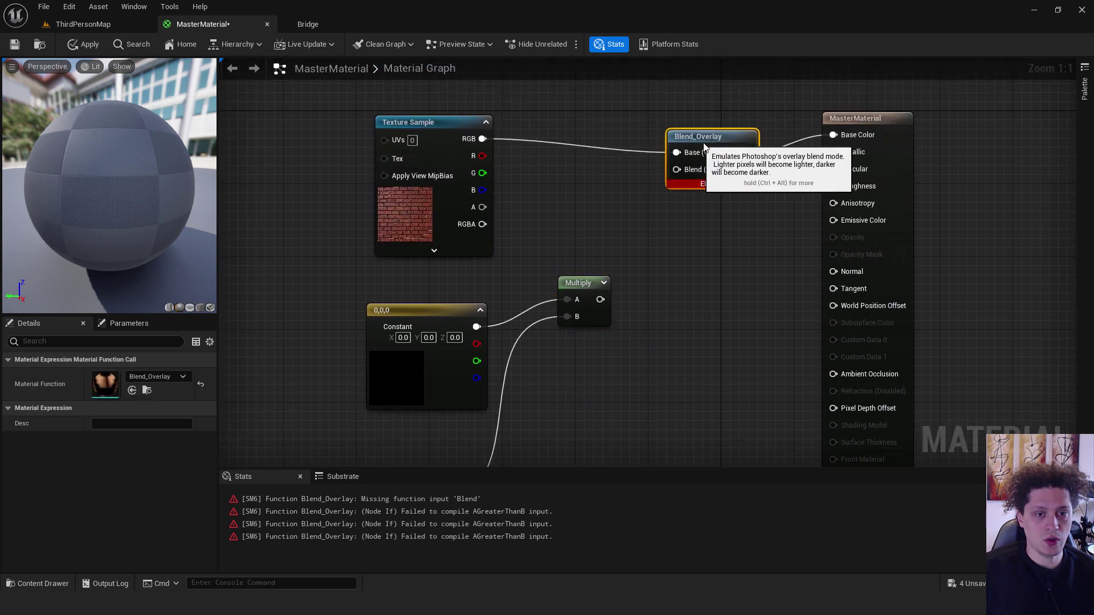
{"action": "left_click_drag", "start_coordinate": [600, 299], "coordinate": [684, 179]}
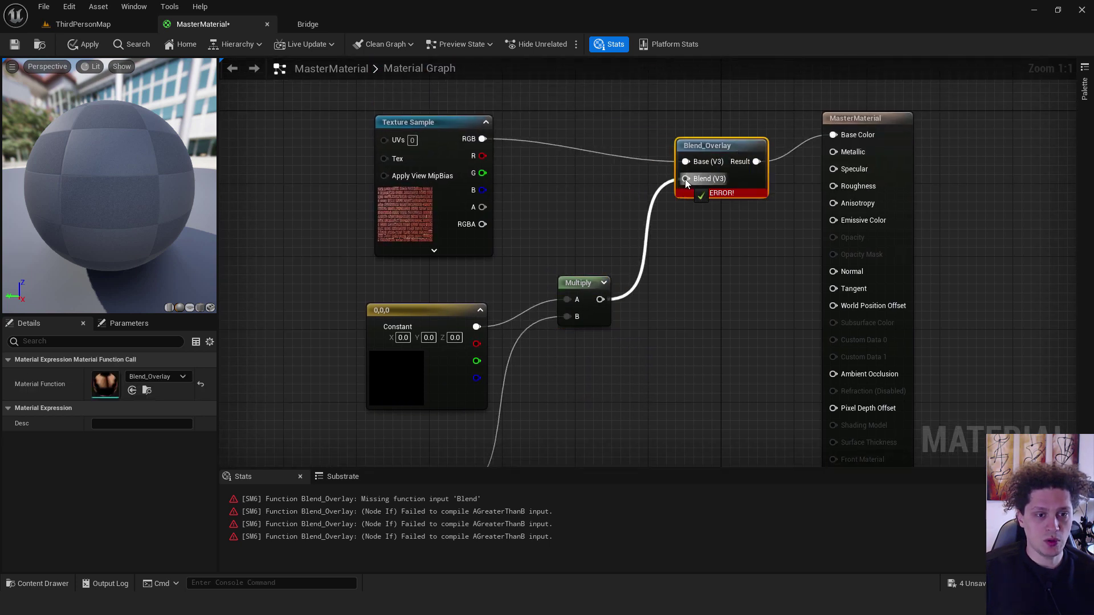
Step: Set the Constant3Vector's X, Y and Z values to 1 for a white color
{"action": "scroll", "coordinate": [703, 293], "scroll_direction": "down", "scroll_amount": 2}
{"action": "left_click", "coordinate": [452, 236]}
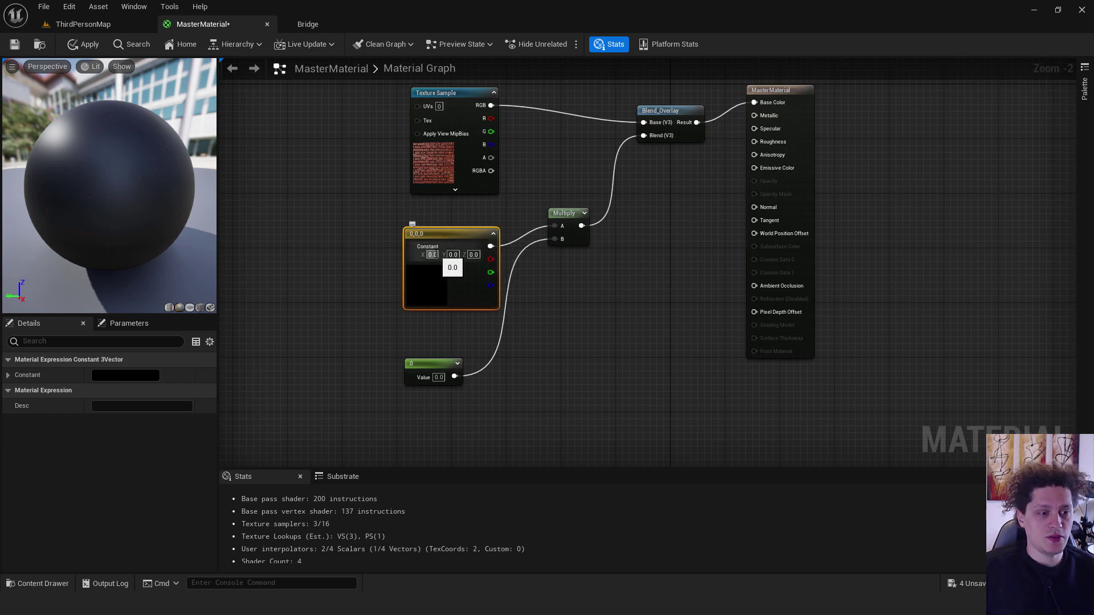
{"action": "type", "text": "1"}
{"action": "left_click", "coordinate": [452, 255]}
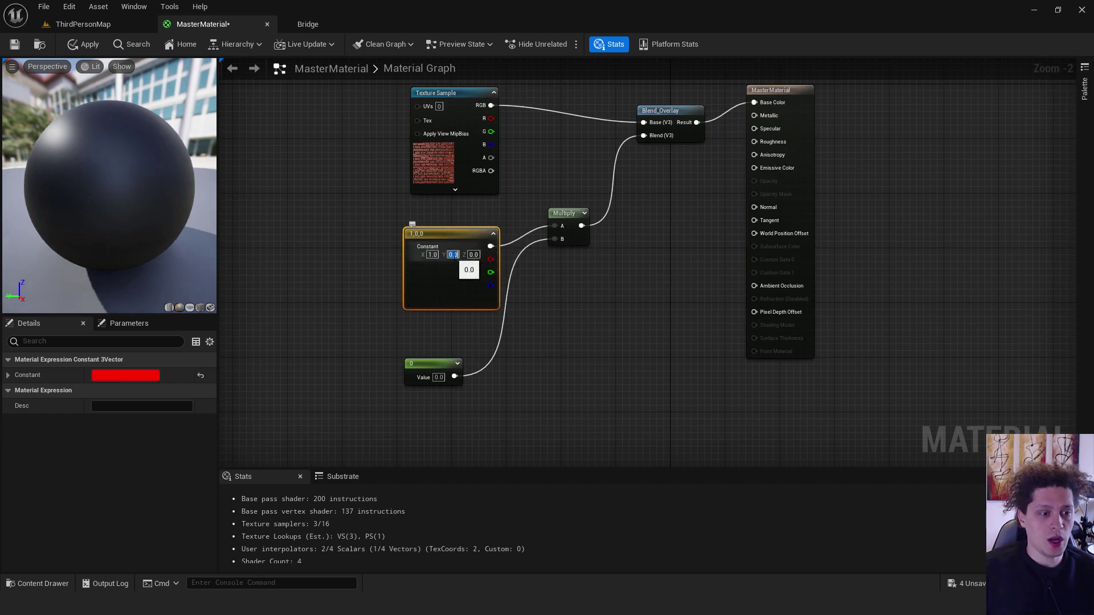
{"action": "type", "text": "1"}
{"action": "key", "text": "Tab"}
{"action": "type", "text": "1"}
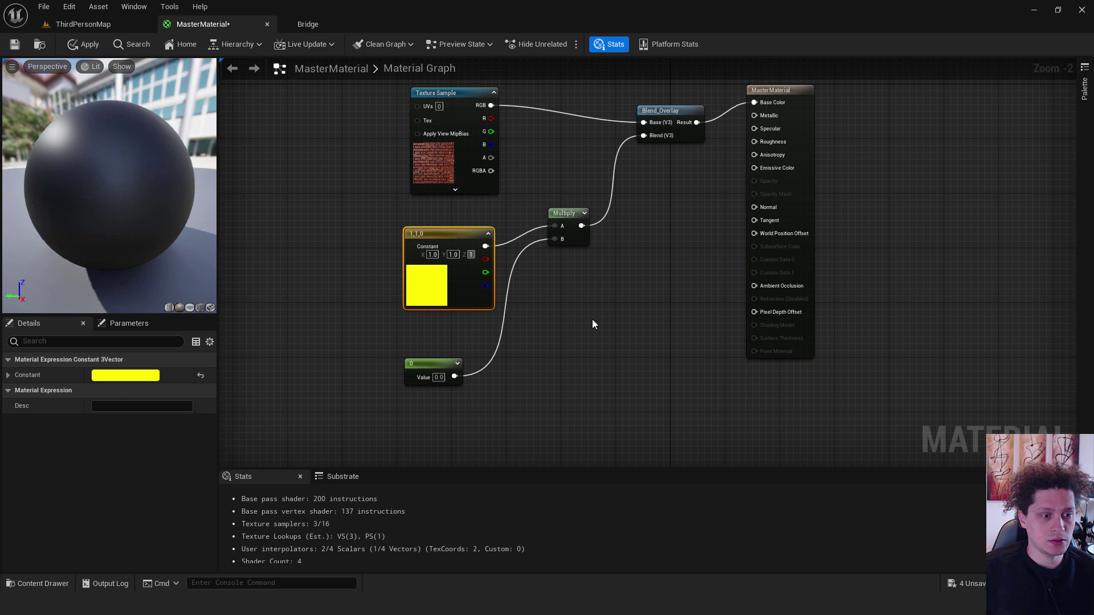
{"action": "left_click", "coordinate": [593, 319]}
Step: Set the scalar Constant node's value to 1
{"action": "scroll", "coordinate": [419, 288], "scroll_direction": "up", "scroll_amount": 2}
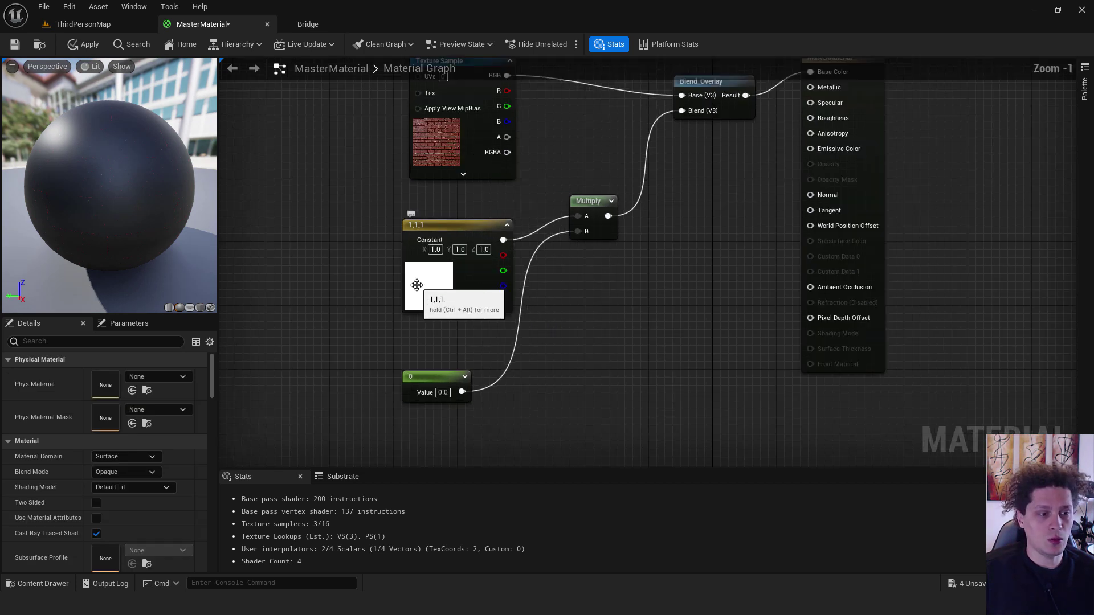
{"action": "left_click", "coordinate": [458, 336]}
{"action": "left_click", "coordinate": [127, 375]}
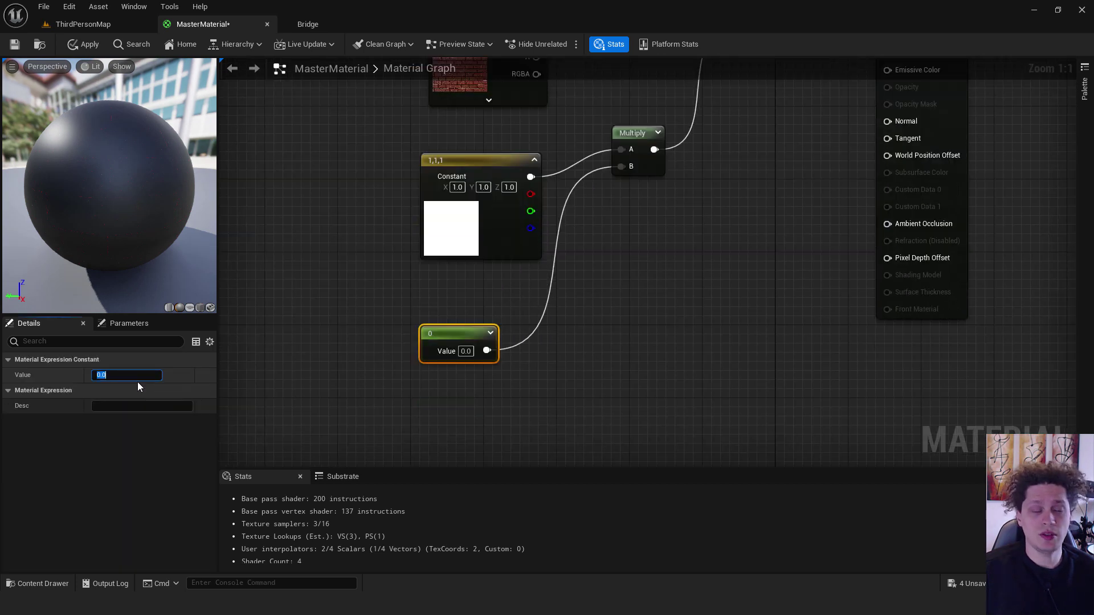
{"action": "type", "text": "1"}
{"action": "key", "text": "Return"}
{"action": "left_click", "coordinate": [338, 293]}
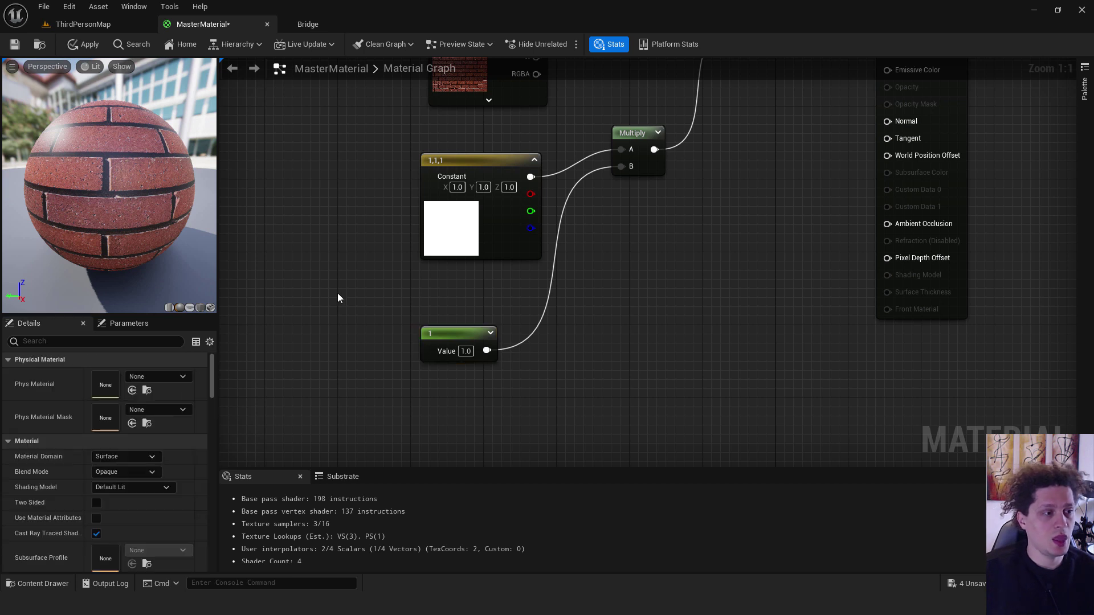
Step: Apply the changes to MasterMaterial and save it
{"action": "right_click_drag", "start_coordinate": [322, 224], "coordinate": [313, 289]}
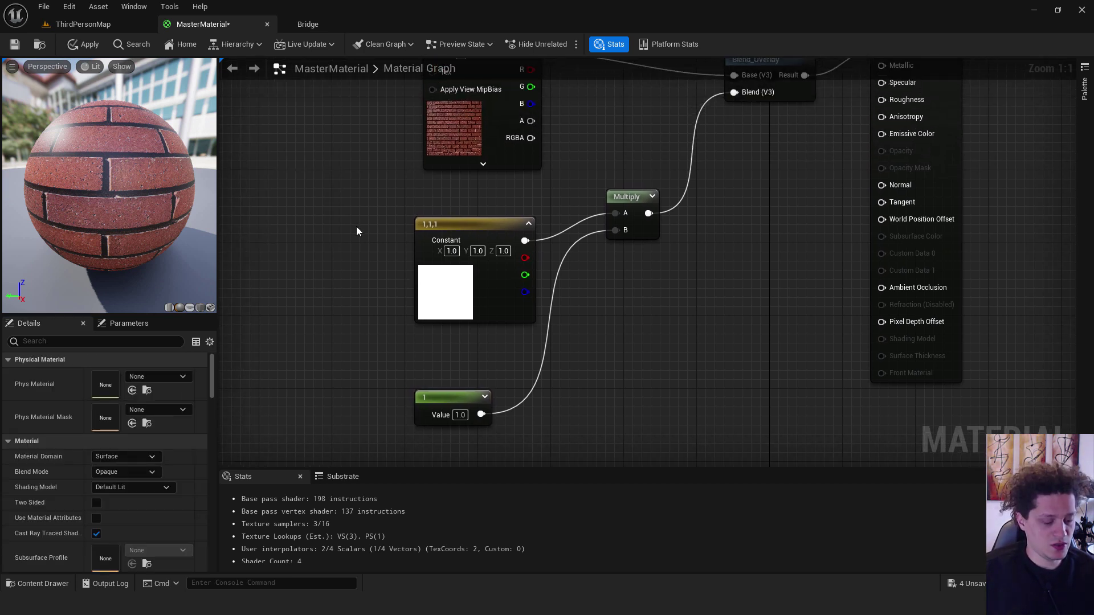
{"action": "left_click", "coordinate": [88, 49]}
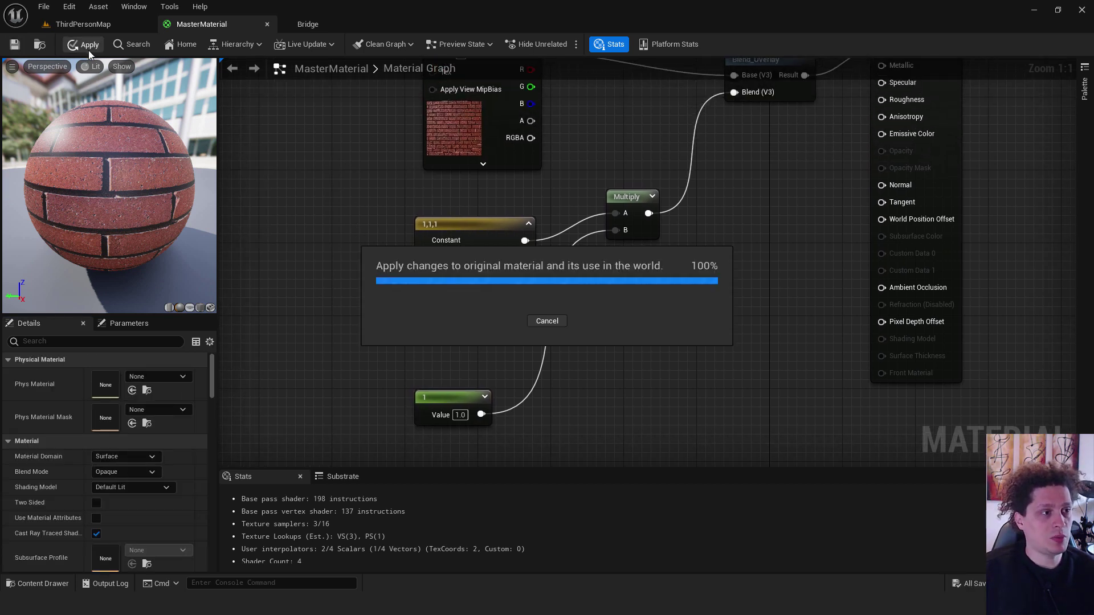
{"action": "key", "text": "ctrl+s"}
Step: Place a sphere in the ThirdPersonMap level and assign MasterMaterial to it
{"action": "left_click", "coordinate": [90, 25]}
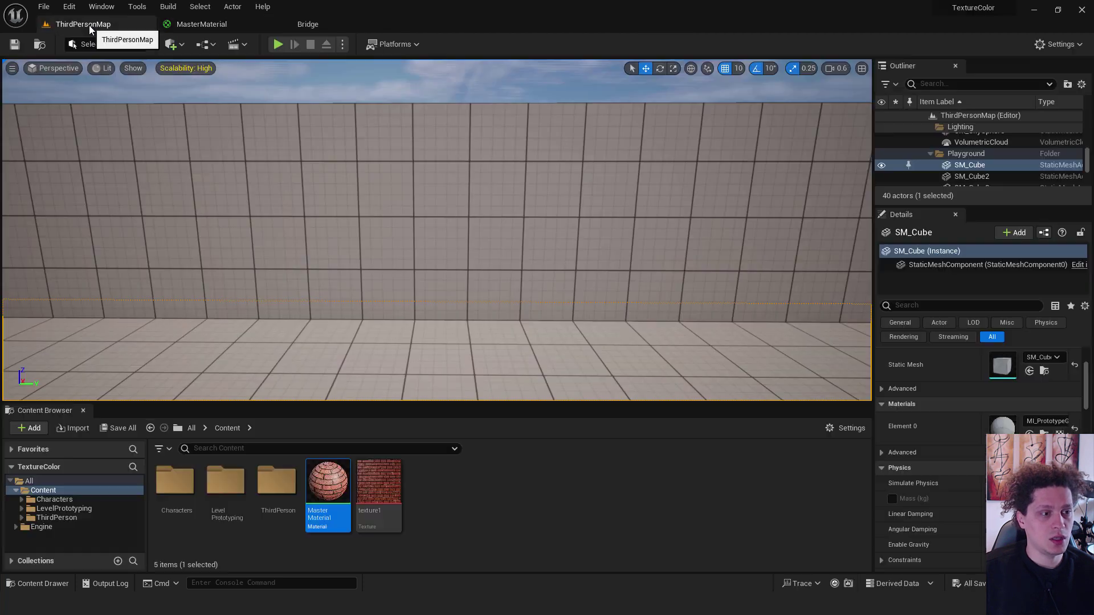
{"action": "left_click", "coordinate": [179, 49]}
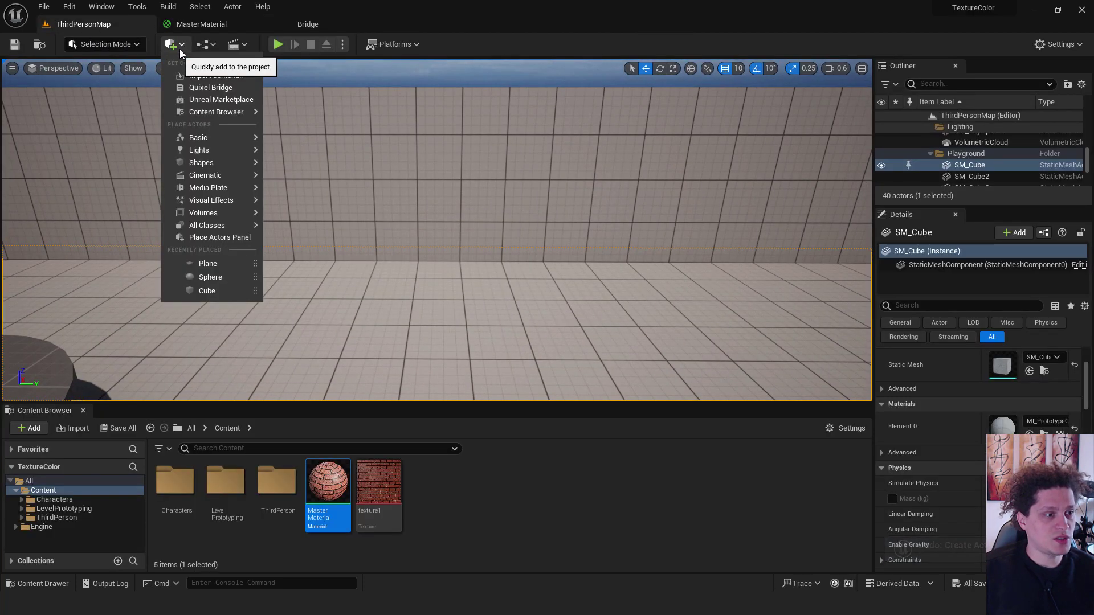
{"action": "mouse_move", "coordinate": [214, 162]}
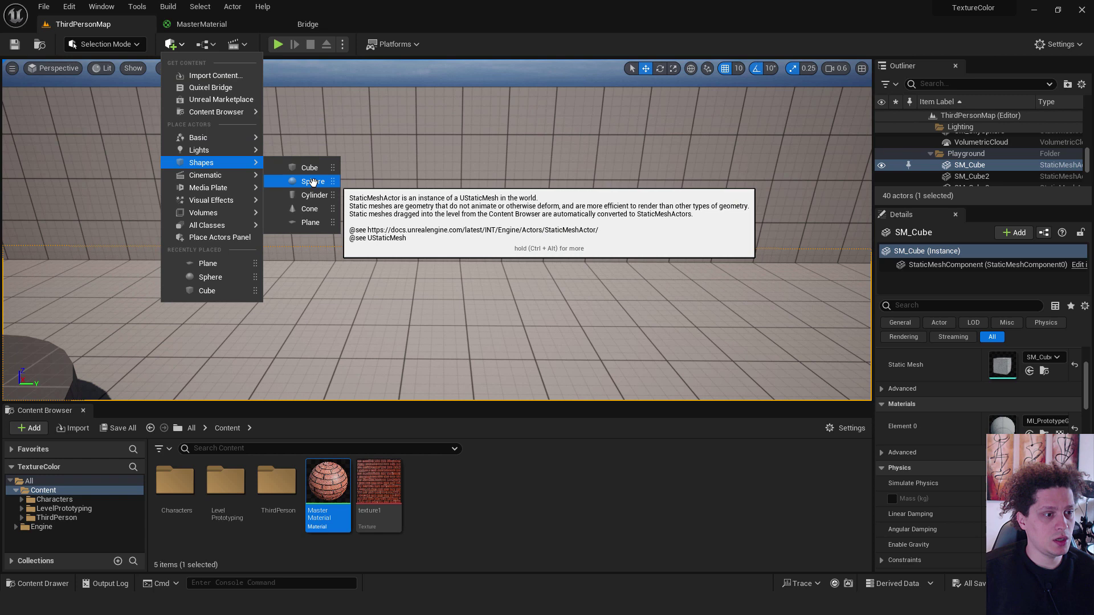
{"action": "left_click_drag", "start_coordinate": [313, 181], "coordinate": [371, 268]}
{"action": "left_click_drag", "start_coordinate": [351, 495], "coordinate": [364, 267]}
{"action": "scroll", "coordinate": [365, 268], "scroll_direction": "up", "scroll_amount": 3}
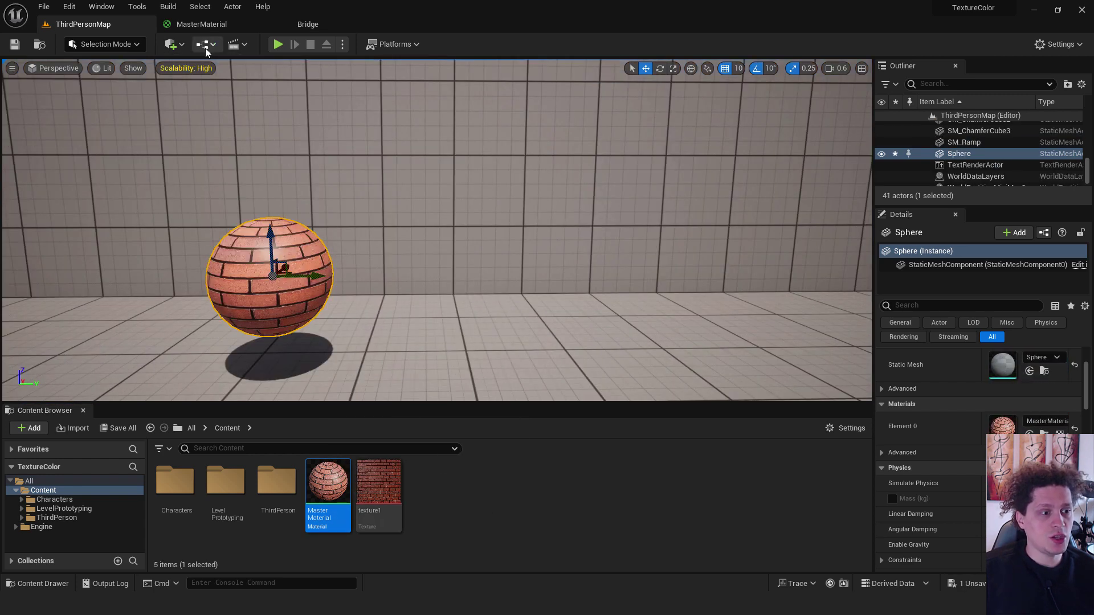
Step: Change MasterMaterial's Constant3Vector color to a saturated blue with R 0, G 0.044991 and B 1
{"action": "left_click", "coordinate": [219, 24]}
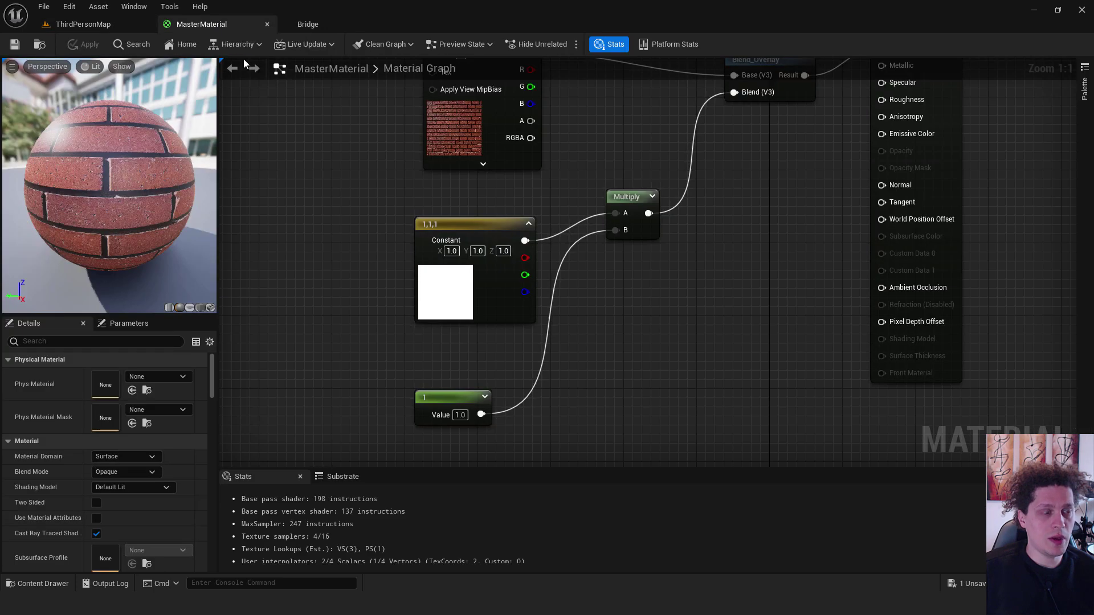
{"action": "left_click", "coordinate": [457, 286]}
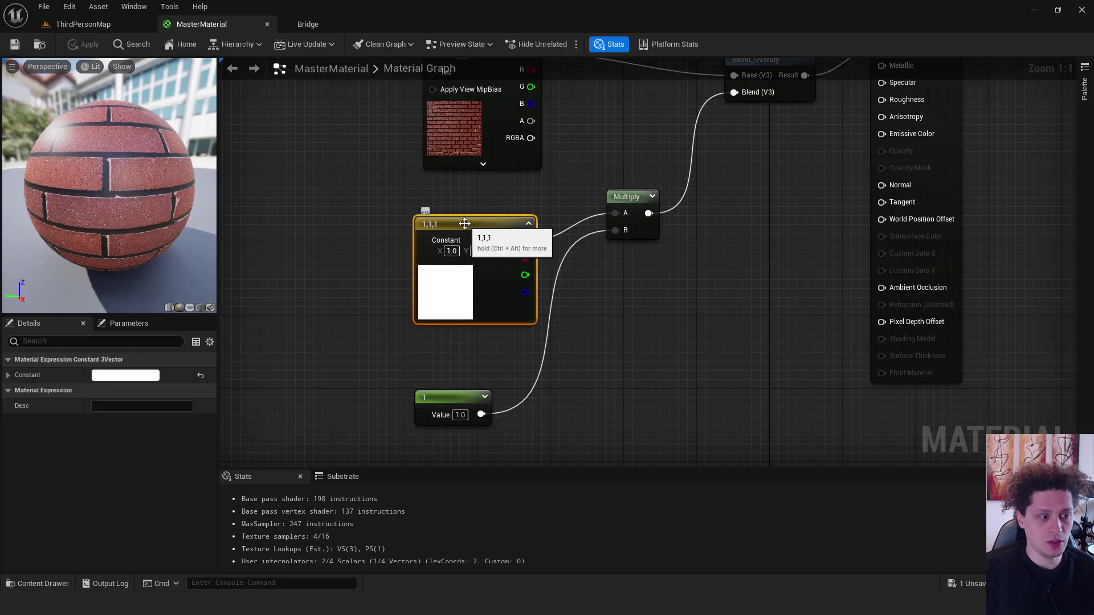
{"action": "left_click", "coordinate": [118, 375]}
{"action": "left_click_drag", "start_coordinate": [171, 358], "coordinate": [156, 340]}
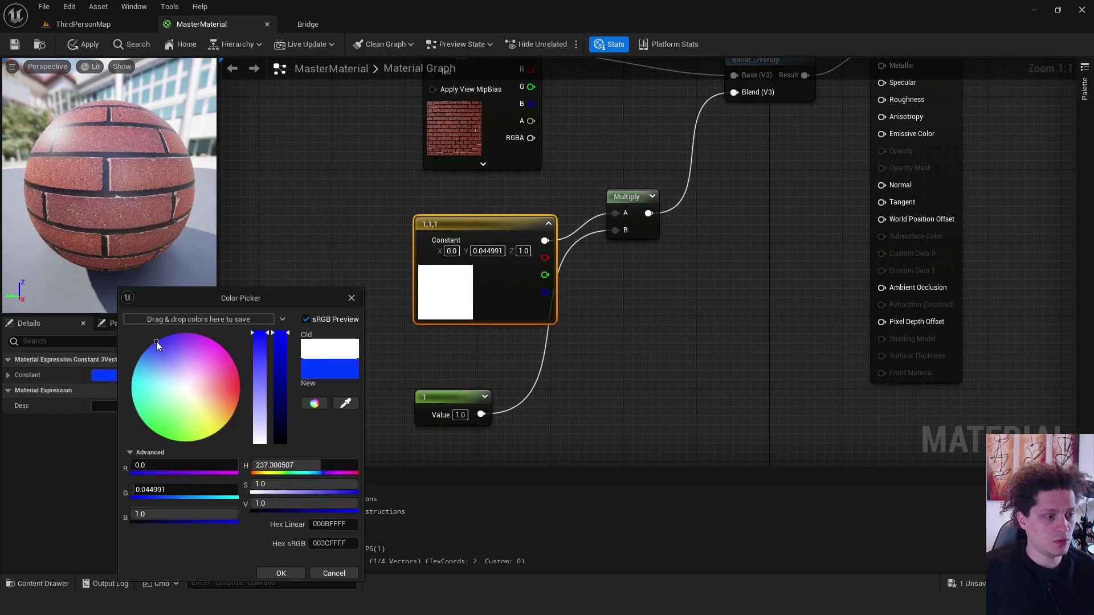
{"action": "left_click", "coordinate": [281, 573]}
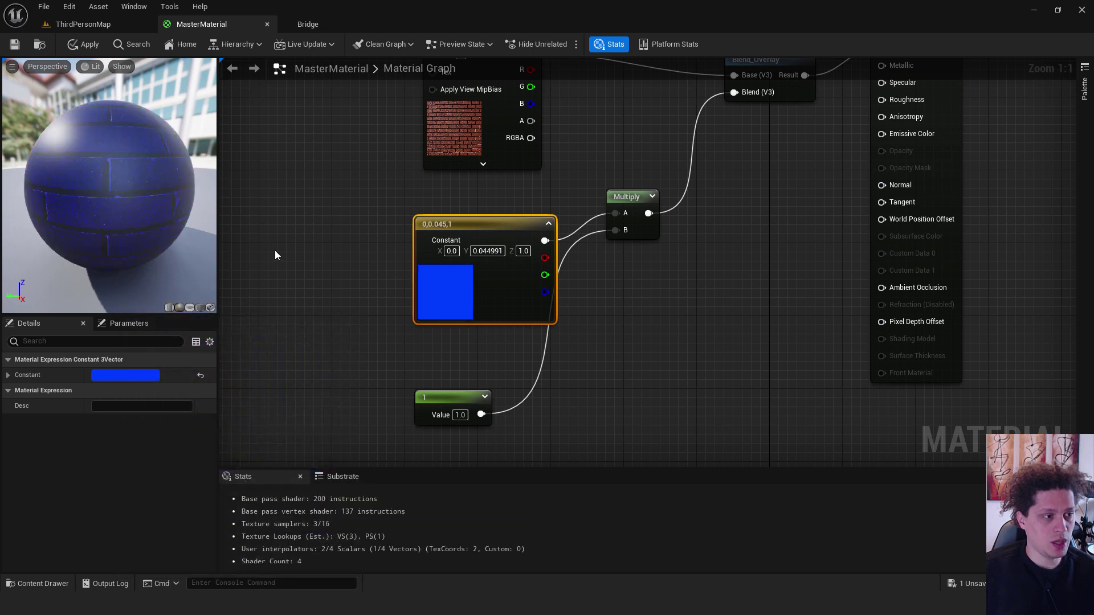
Step: Set the scalar Constant node's value to 5 and save the material
{"action": "left_click", "coordinate": [450, 397]}
{"action": "left_click", "coordinate": [129, 375]}
{"action": "type", "text": "5"}
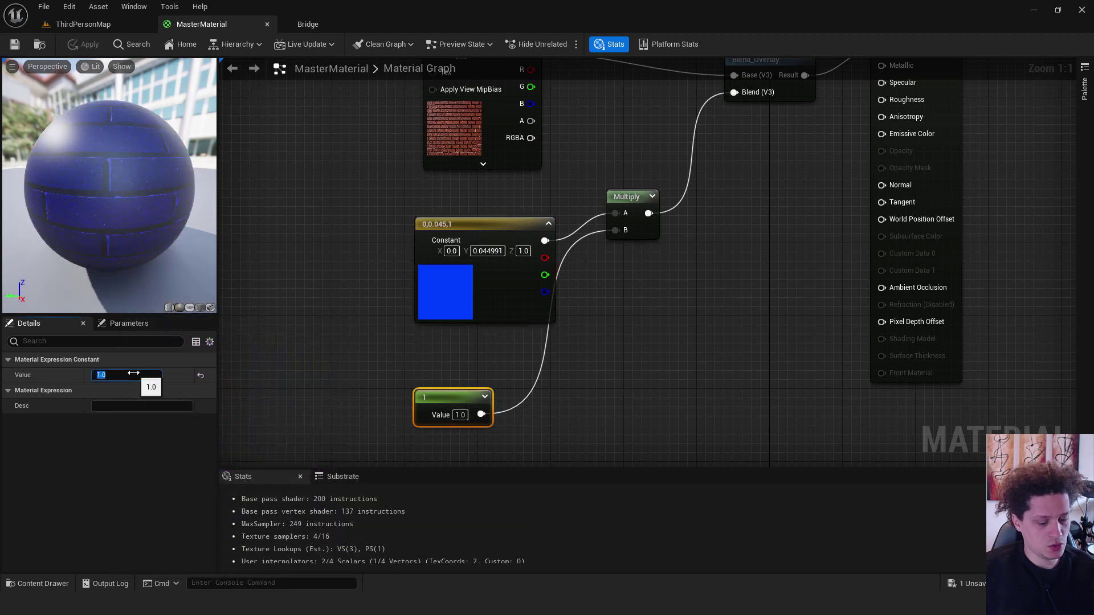
{"action": "key", "text": "Return"}
{"action": "left_click", "coordinate": [16, 46]}
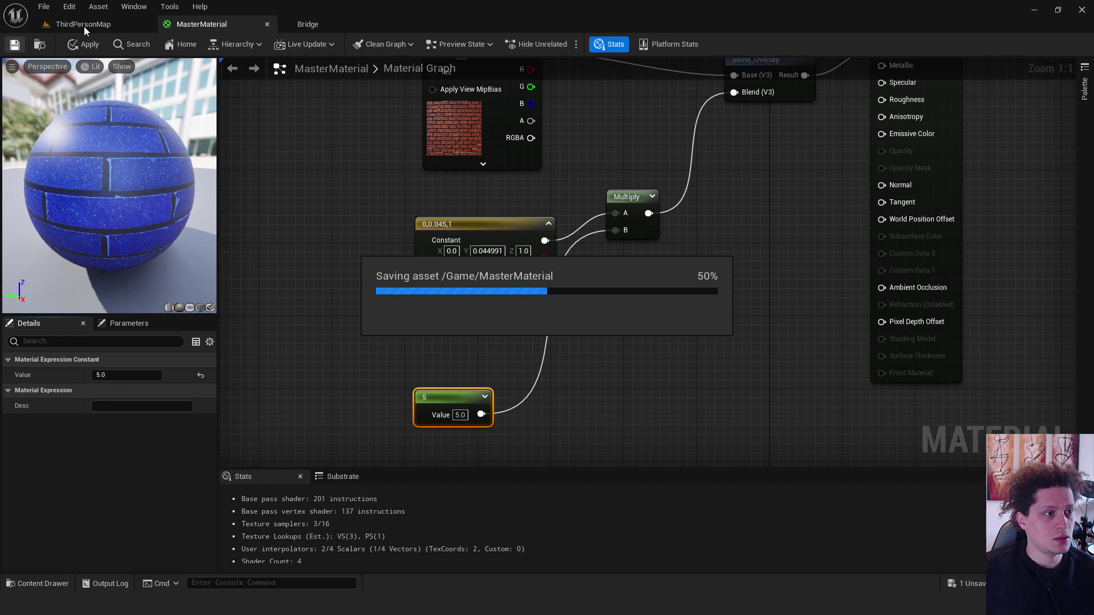
Step: View the sphere in the ThirdPersonMap level, and place two more spheres in a row beside it
{"action": "left_click", "coordinate": [86, 23]}
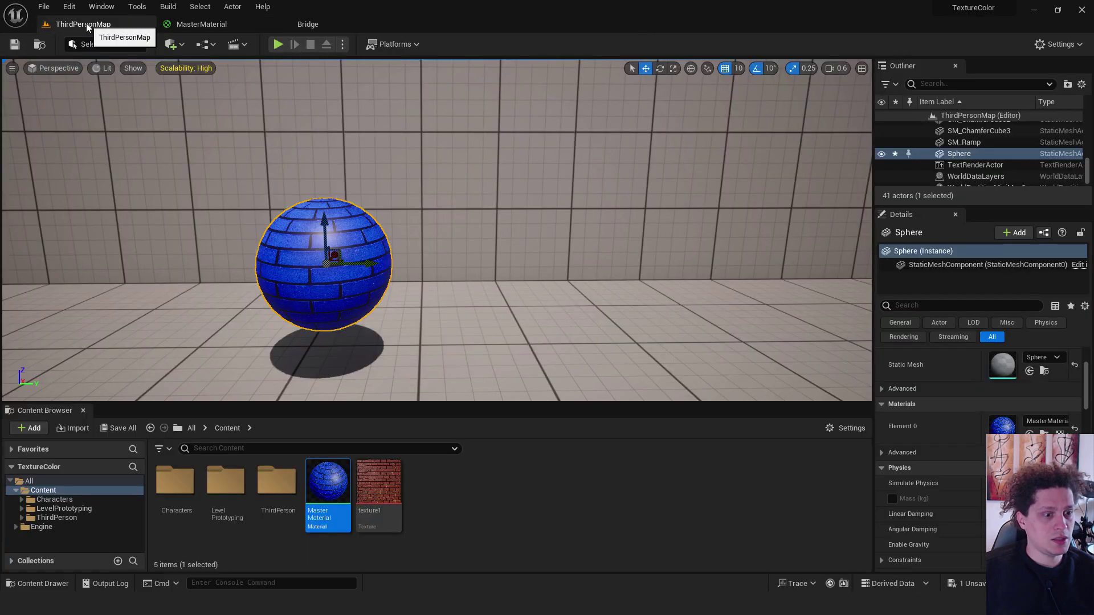
{"action": "key", "text": "F11"}
{"action": "mouse_move", "coordinate": [547, 308]}
{"action": "right_mouse_down"}
{"action": "mouse_move", "coordinate": [550, 287]}
{"action": "mouse_move", "coordinate": [537, 302]}
{"action": "right_mouse_up"}
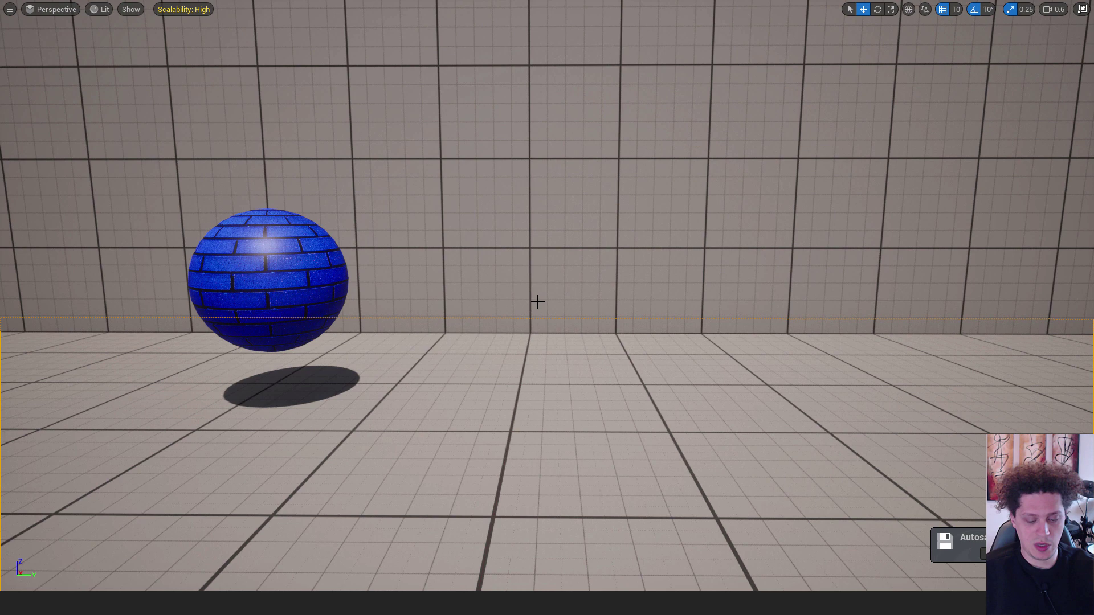
{"action": "key", "text": "F11"}
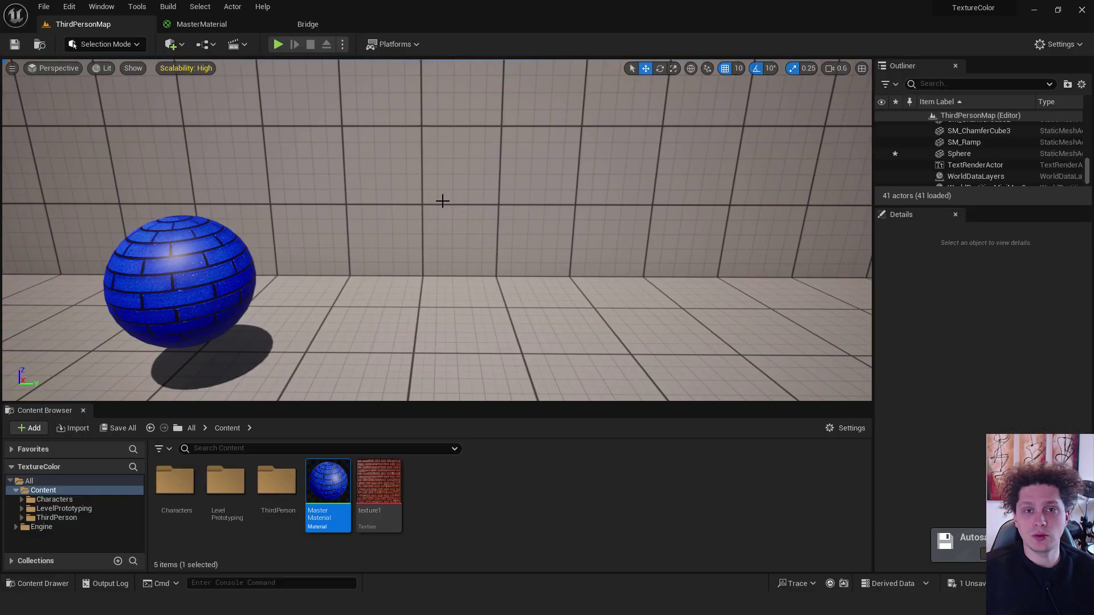
{"action": "left_click", "coordinate": [177, 46]}
{"action": "mouse_move", "coordinate": [204, 163]}
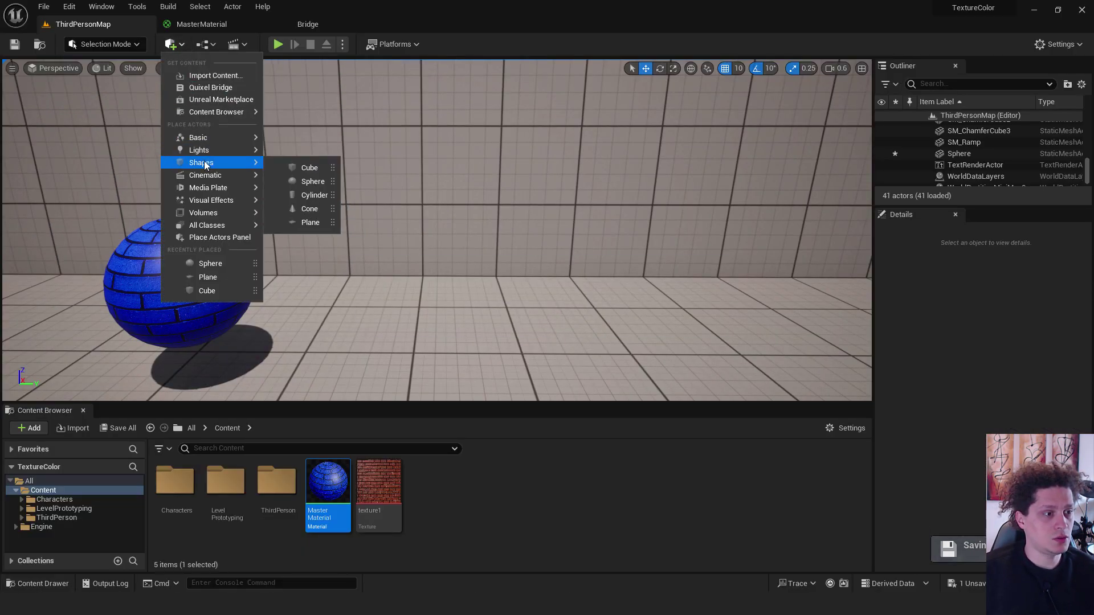
{"action": "left_click_drag", "start_coordinate": [313, 181], "coordinate": [575, 271]}
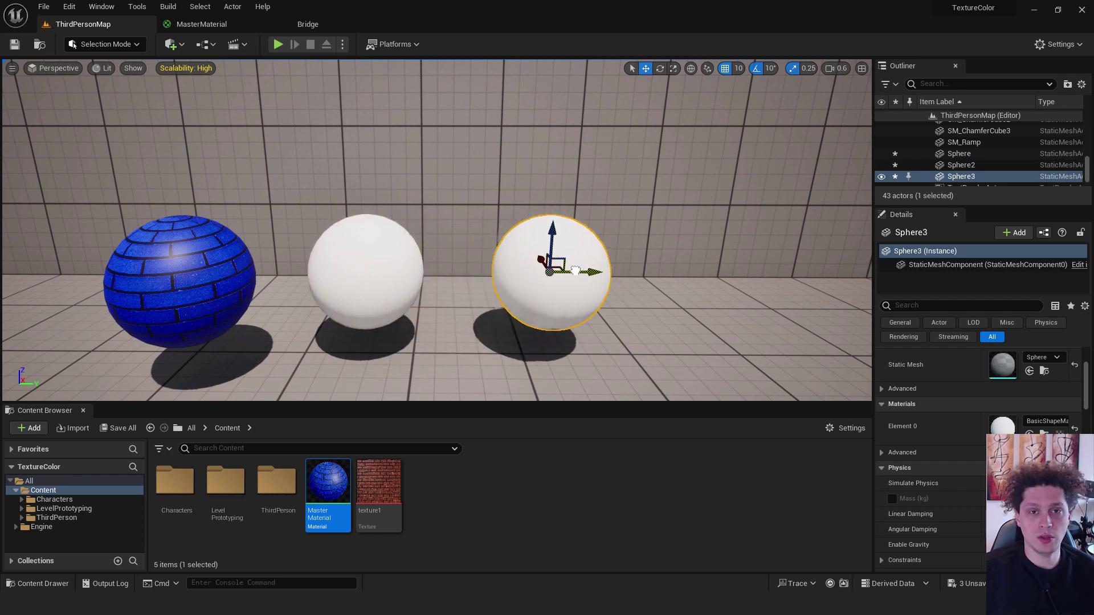
{"action": "left_click", "coordinate": [406, 281]}
{"action": "key", "text": "f"}
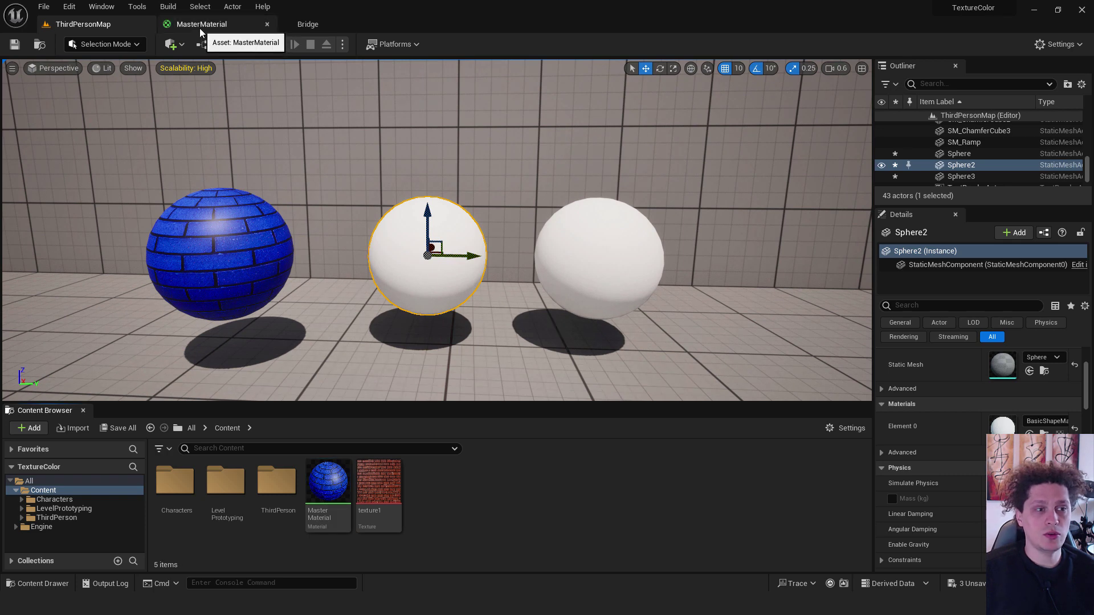
Step: Reposition the Constant3Vector node in MasterMaterial and return its color to white by setting X and Y to 1
{"action": "left_click", "coordinate": [200, 28]}
{"action": "right_click_drag", "start_coordinate": [527, 187], "coordinate": [586, 194]}
{"action": "left_click_drag", "start_coordinate": [553, 231], "coordinate": [488, 215]}
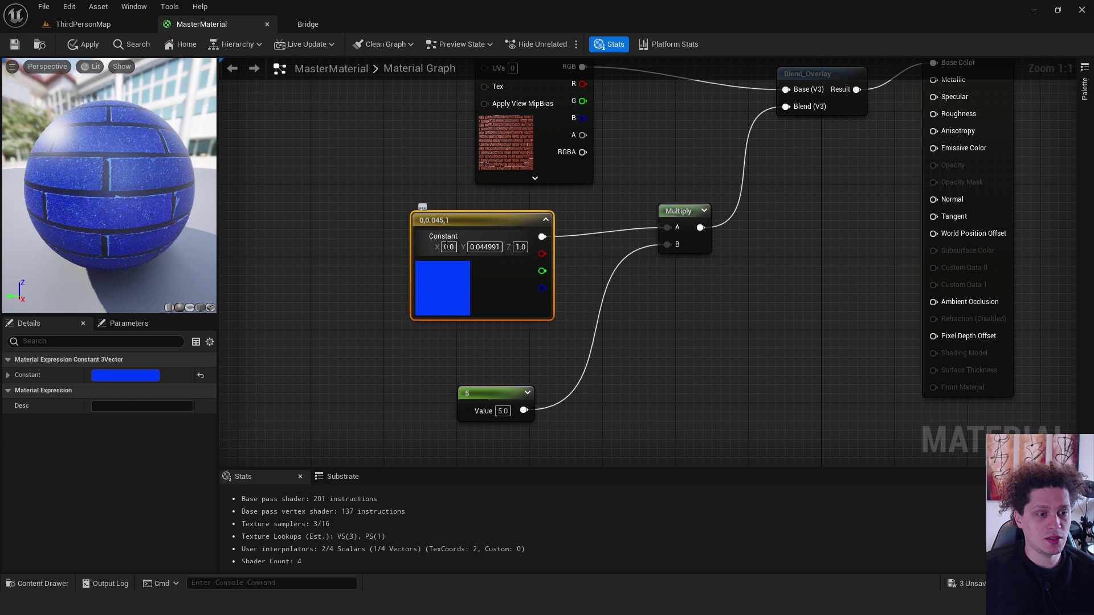
{"action": "left_click", "coordinate": [451, 247]}
{"action": "type", "text": "1"}
{"action": "left_click", "coordinate": [489, 247]}
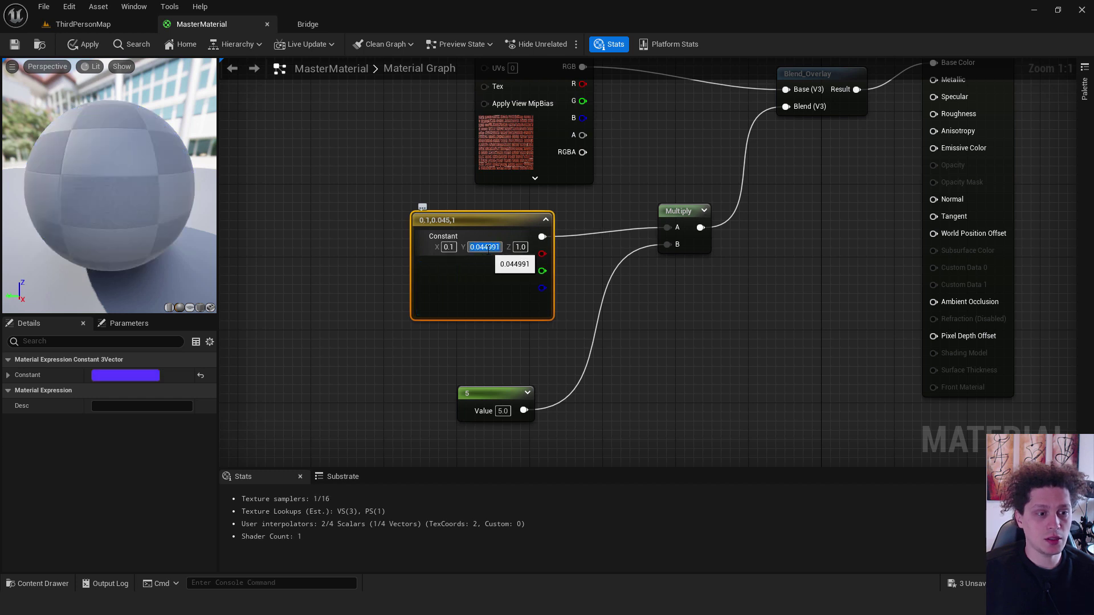
{"action": "type", "text": "1"}
{"action": "left_click_drag", "start_coordinate": [518, 252], "coordinate": [516, 253]}
{"action": "left_click", "coordinate": [448, 247]}
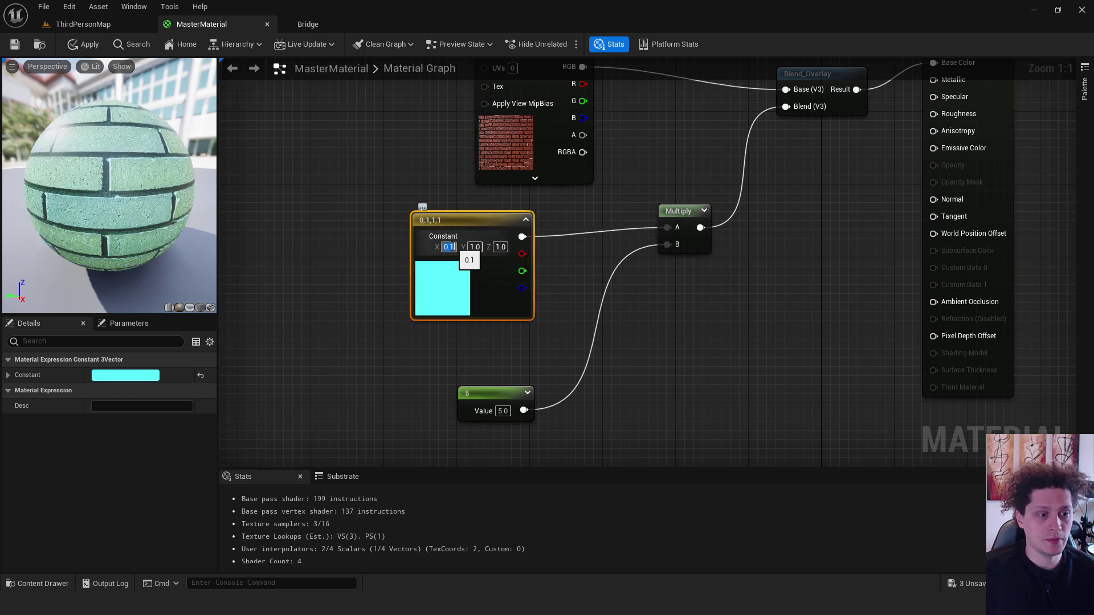
{"action": "type", "text": "1"}
{"action": "left_click", "coordinate": [563, 265]}
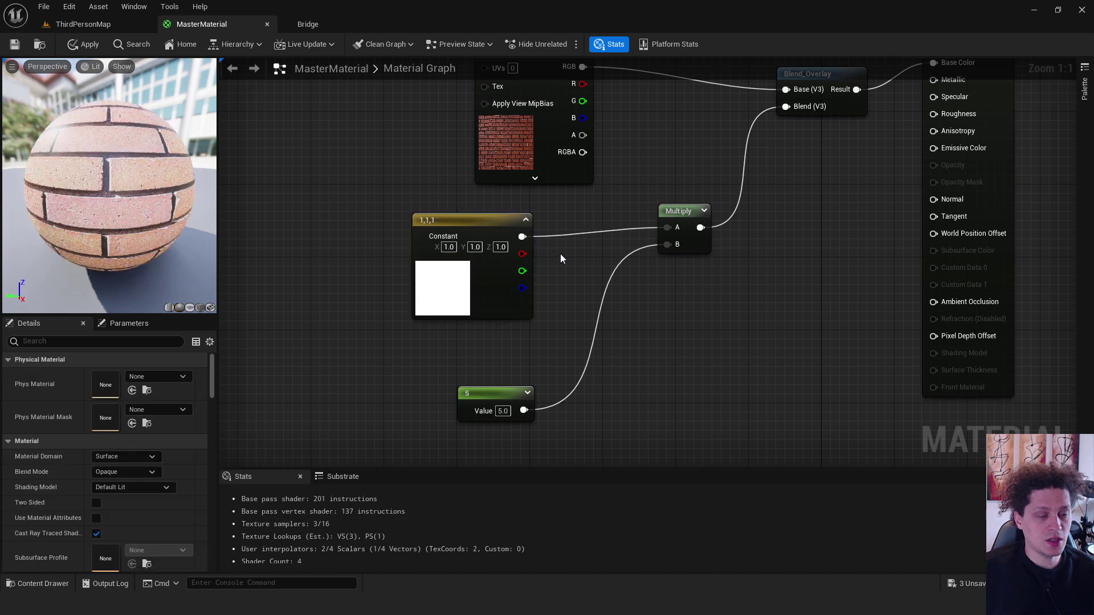
Step: Set the scalar Constant feeding Multiply's B input back to 1
{"action": "left_click", "coordinate": [502, 410]}
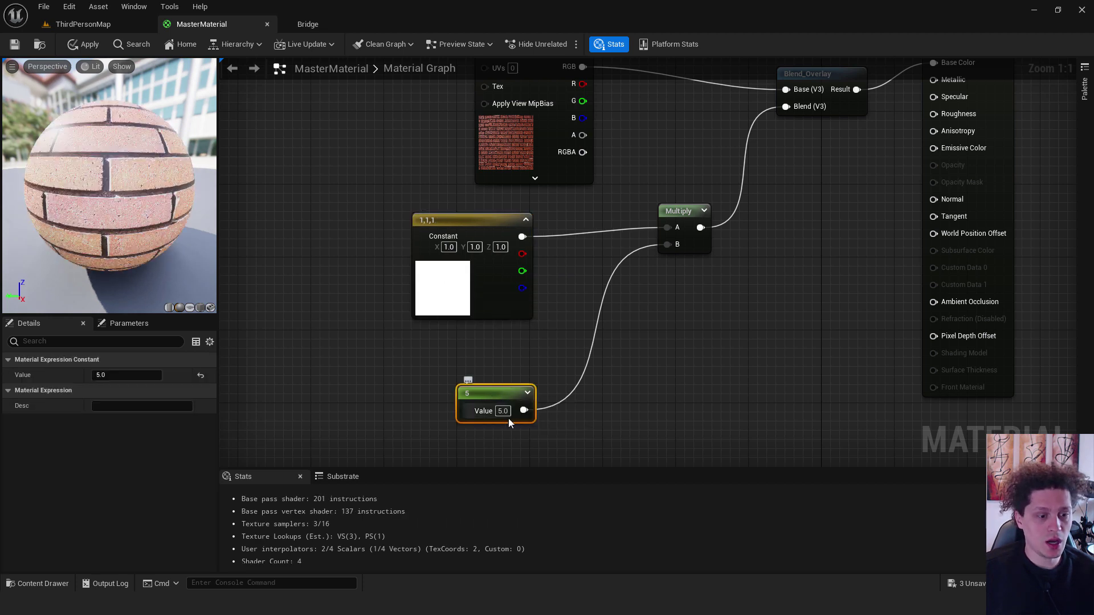
{"action": "type", "text": "1"}
{"action": "key", "text": "Return"}
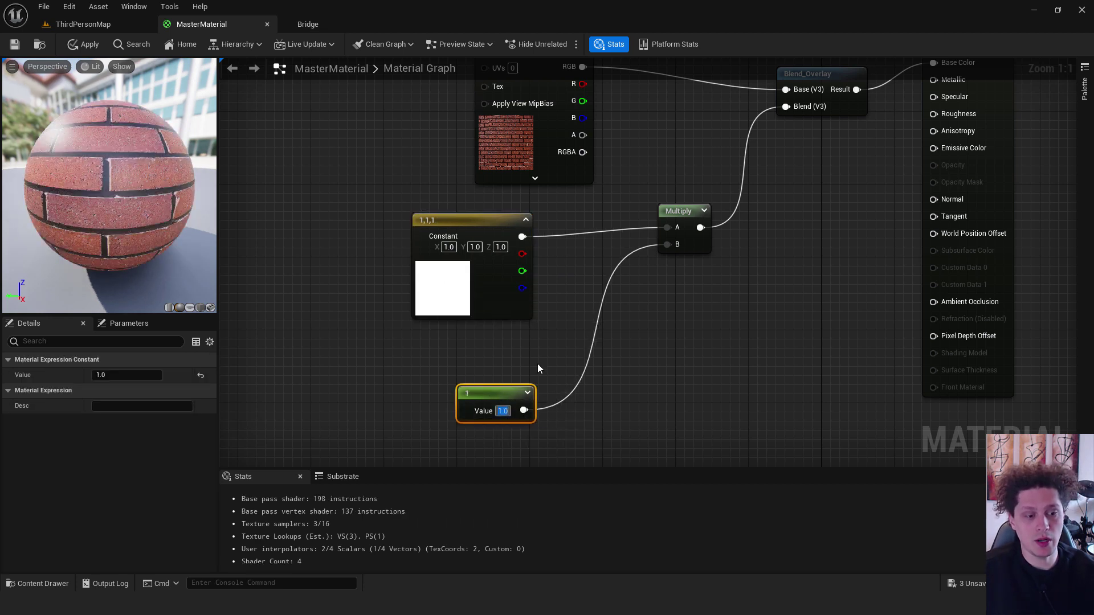
{"action": "left_click", "coordinate": [538, 364]}
Step: Convert the Constant3Vector node to a parameter named Color
{"action": "right_click_drag", "start_coordinate": [537, 363], "coordinate": [523, 351]}
{"action": "right_click", "coordinate": [467, 209]}
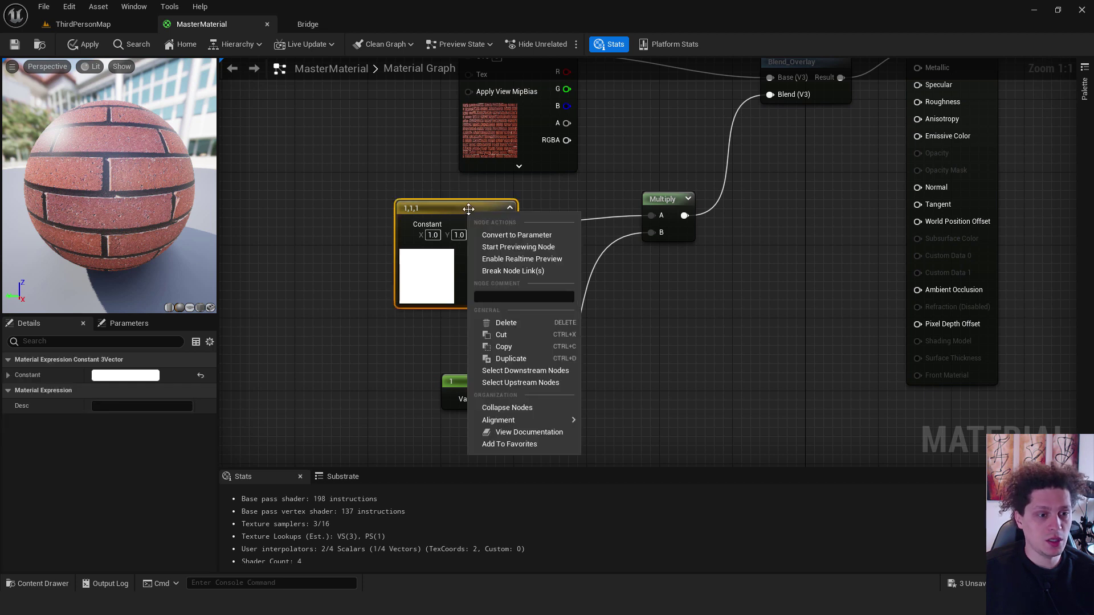
{"action": "left_click", "coordinate": [516, 234]}
{"action": "type", "text": "Color"}
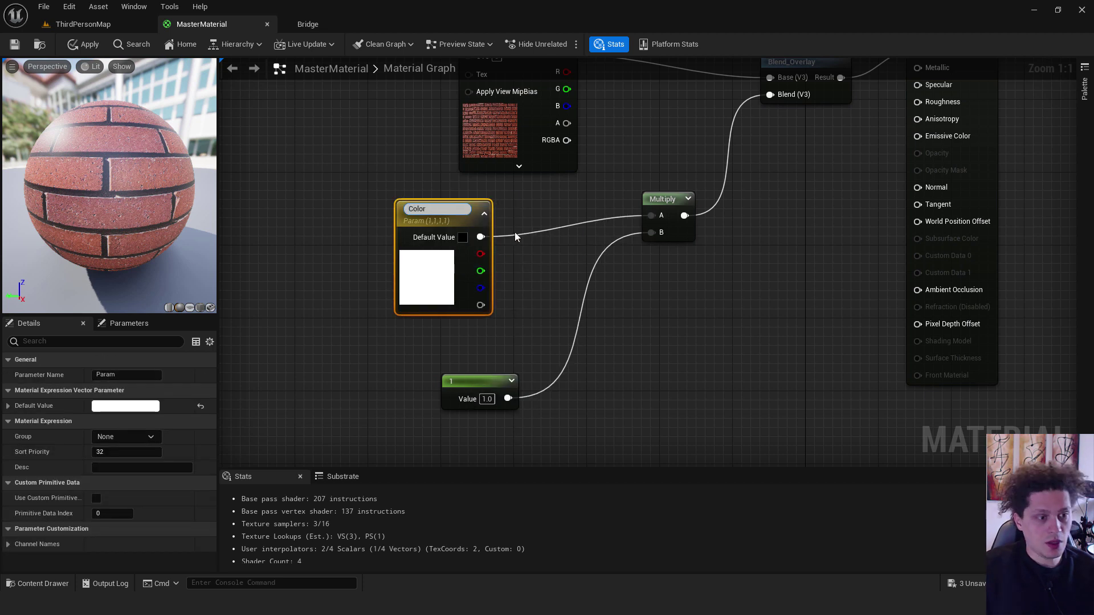
{"action": "key", "text": "Return"}
Step: Convert the scalar Constant to a parameter named Intensity and place it just below the Color node
{"action": "left_click", "coordinate": [495, 380]}
{"action": "right_click", "coordinate": [495, 380]}
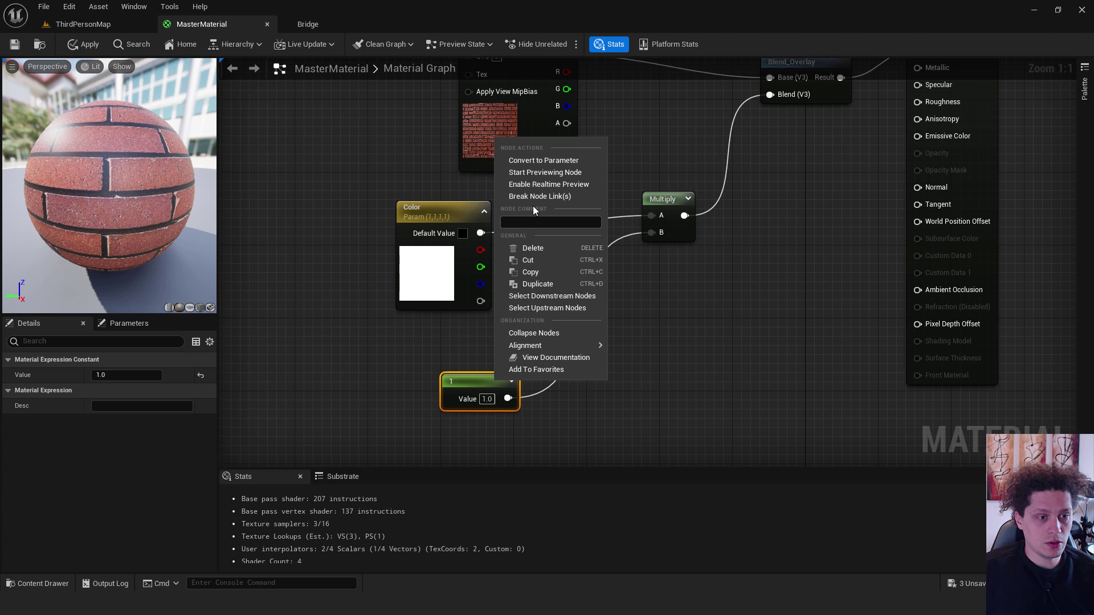
{"action": "left_click", "coordinate": [530, 160]}
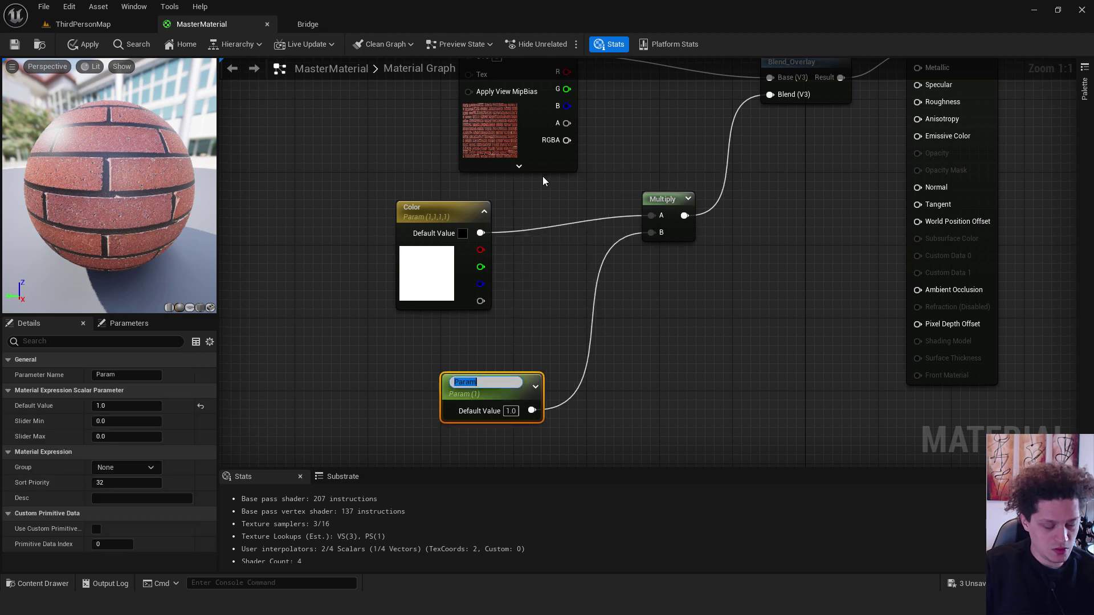
{"action": "type", "text": "Intensity"}
{"action": "key", "text": "Return"}
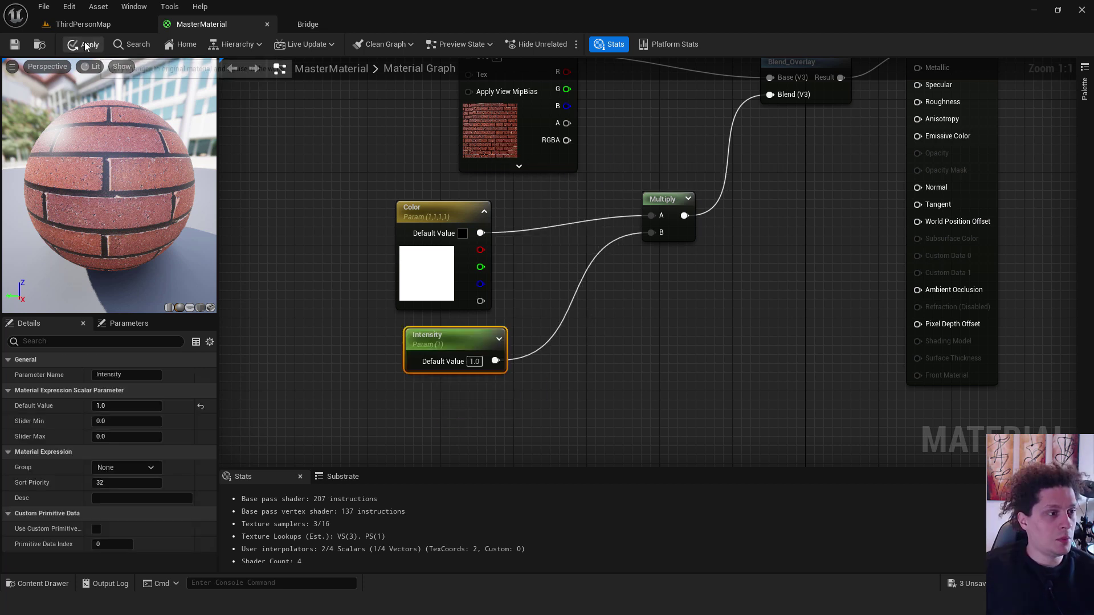
Step: Apply the material changes and close MasterMaterial to return to the level
{"action": "left_click", "coordinate": [84, 44]}
{"action": "left_click", "coordinate": [267, 24]}
{"action": "middle_click_drag", "start_coordinate": [441, 209], "coordinate": [472, 257]}
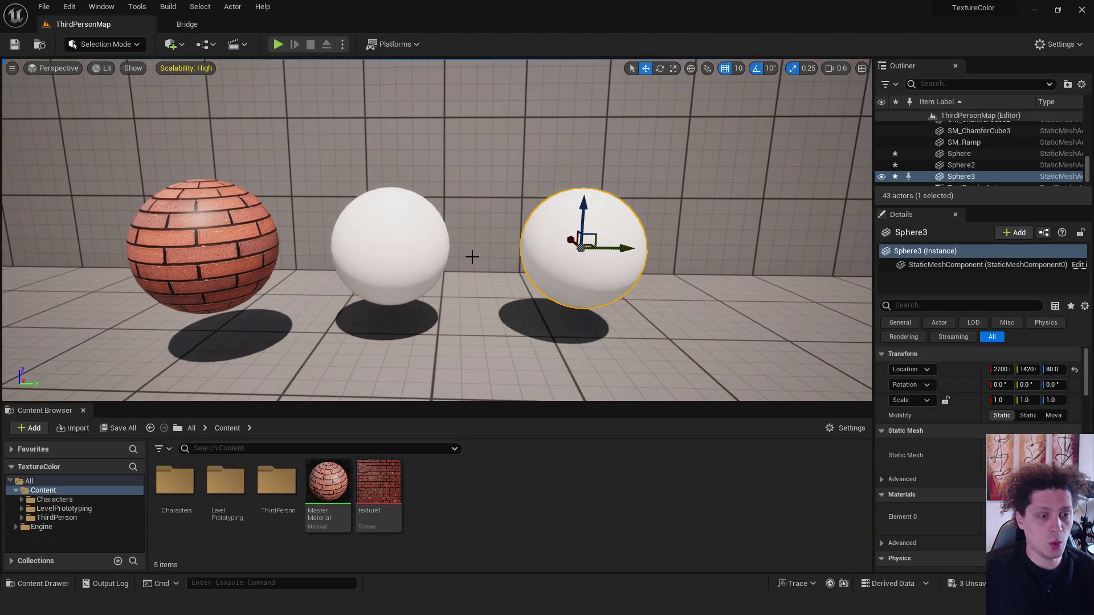
Step: Create a material instance from MasterMaterial, keeping the default name
{"action": "right_click", "coordinate": [326, 485]}
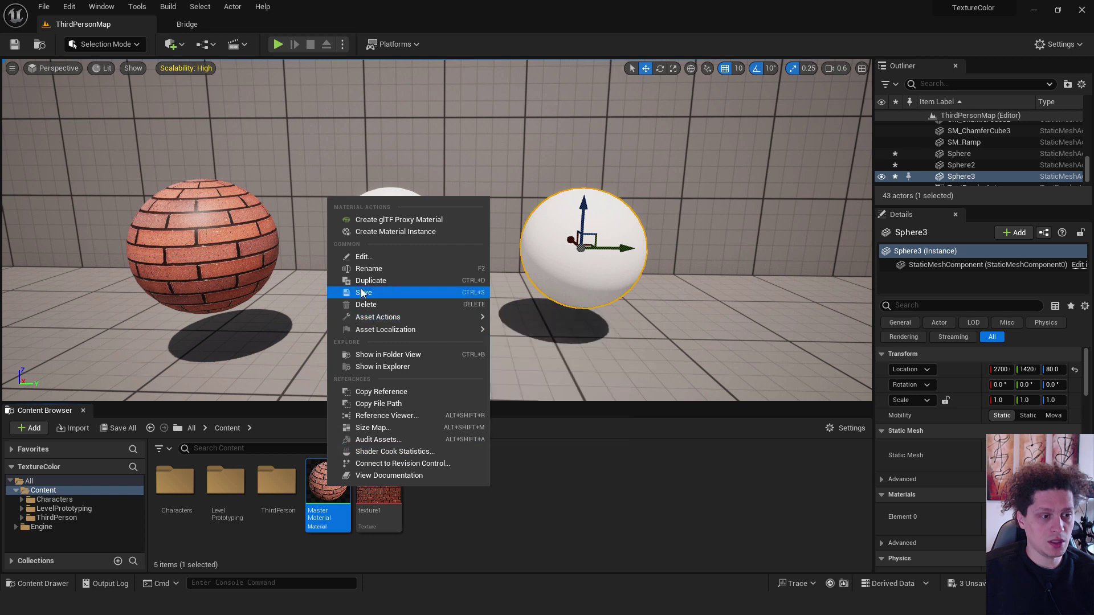
{"action": "left_click", "coordinate": [395, 234]}
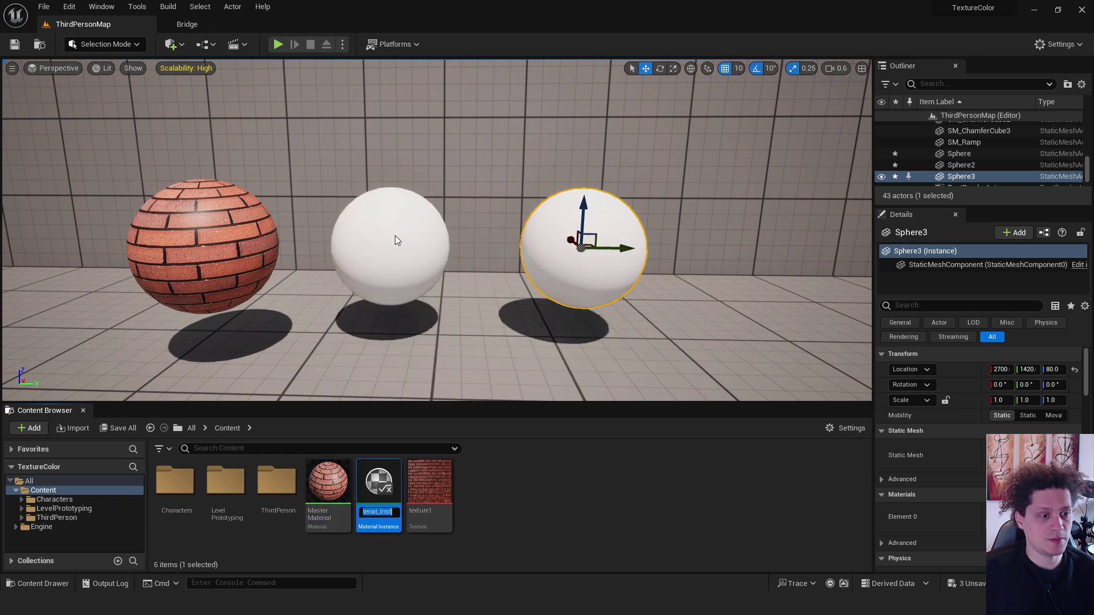
{"action": "key", "text": "Return"}
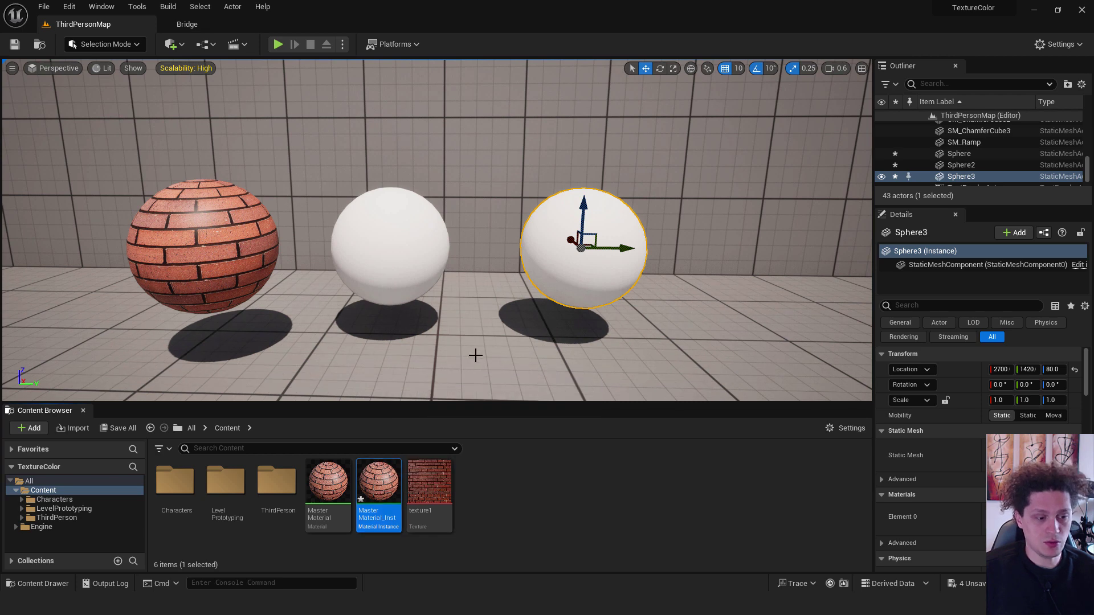
Step: In MasterMaterial_Inst, override Intensity with about 1.56 and Color with a light violet-blue (hex sRGB 8683FFFF)
{"action": "double_click", "coordinate": [378, 484]}
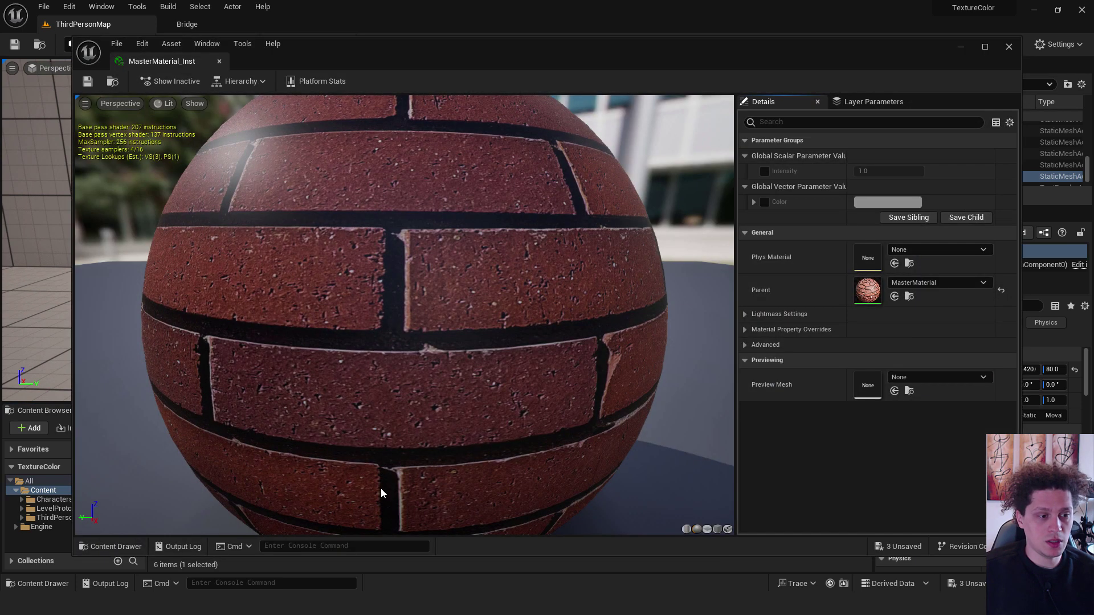
{"action": "left_click", "coordinate": [764, 171]}
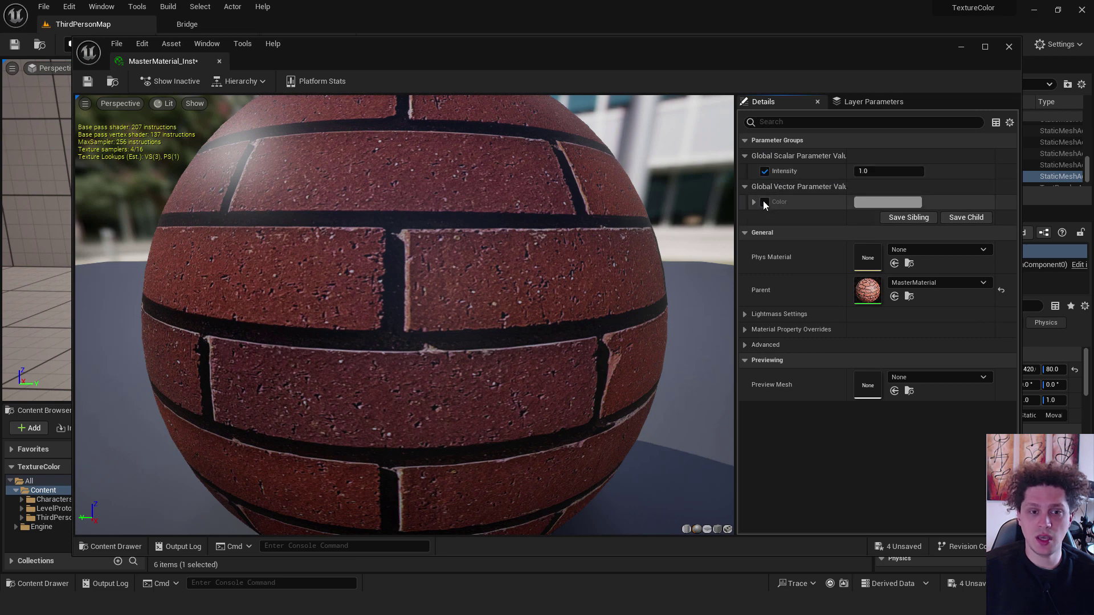
{"action": "left_click", "coordinate": [765, 202]}
{"action": "left_click", "coordinate": [765, 171]}
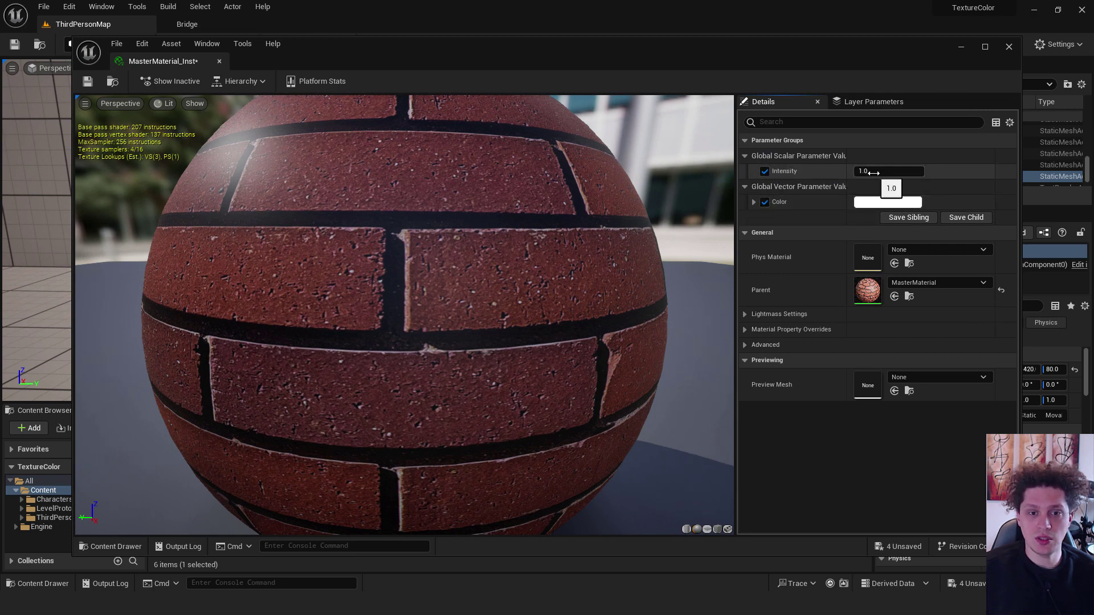
{"action": "left_click_drag", "start_coordinate": [882, 171], "coordinate": [918, 171]}
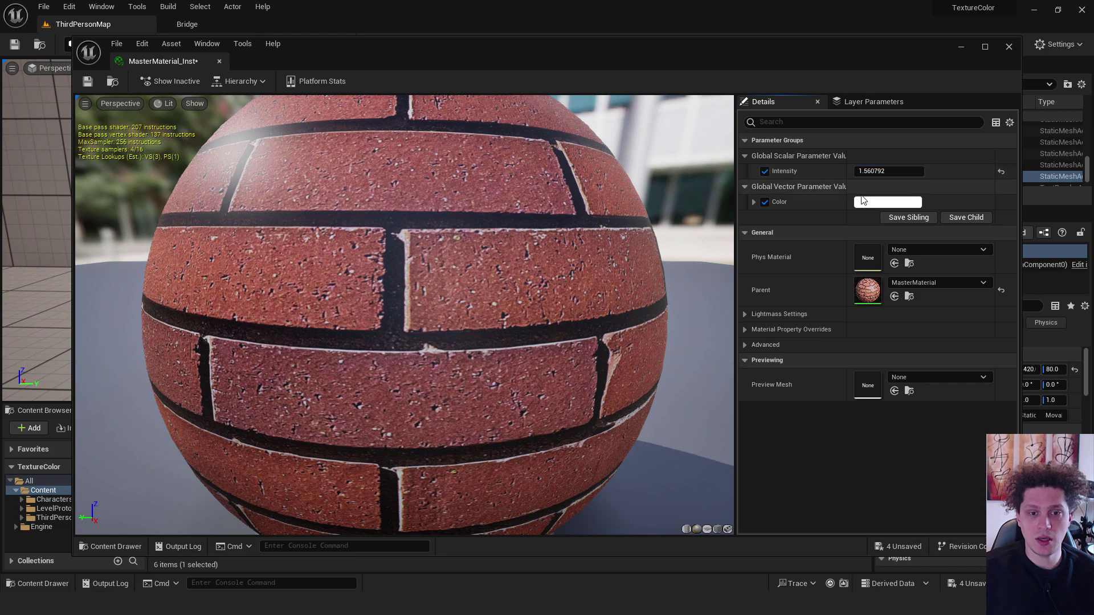
{"action": "left_click", "coordinate": [865, 203]}
{"action": "left_click_drag", "start_coordinate": [682, 302], "coordinate": [660, 264]}
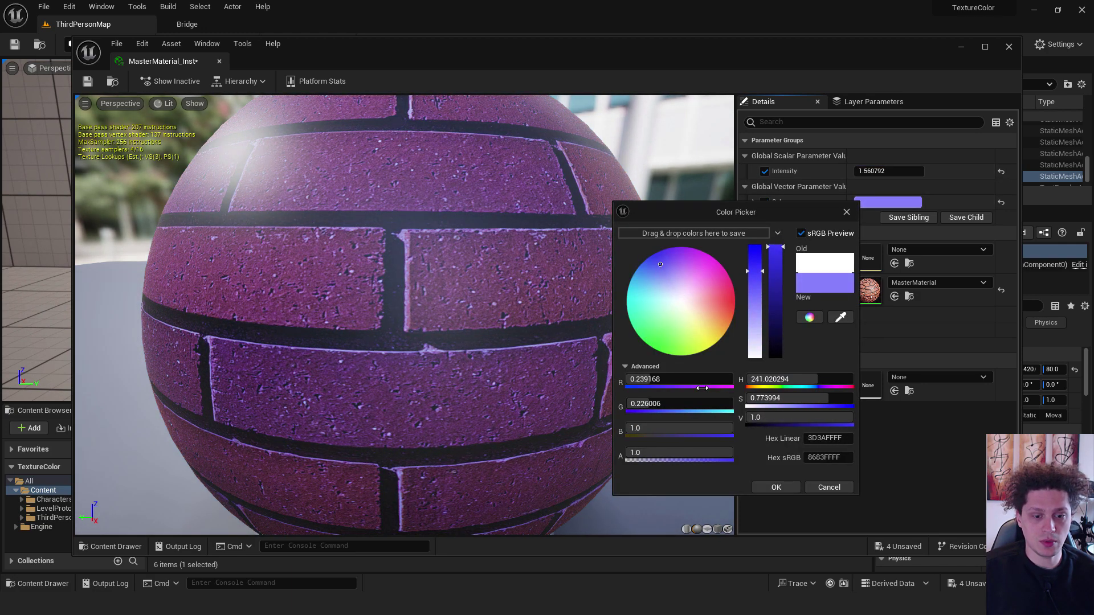
{"action": "left_click", "coordinate": [769, 489]}
Step: Save and close MasterMaterial_Inst and apply it to the middle sphere in the level
{"action": "left_click_drag", "start_coordinate": [328, 51], "coordinate": [347, 63]}
{"action": "left_click", "coordinate": [108, 93]}
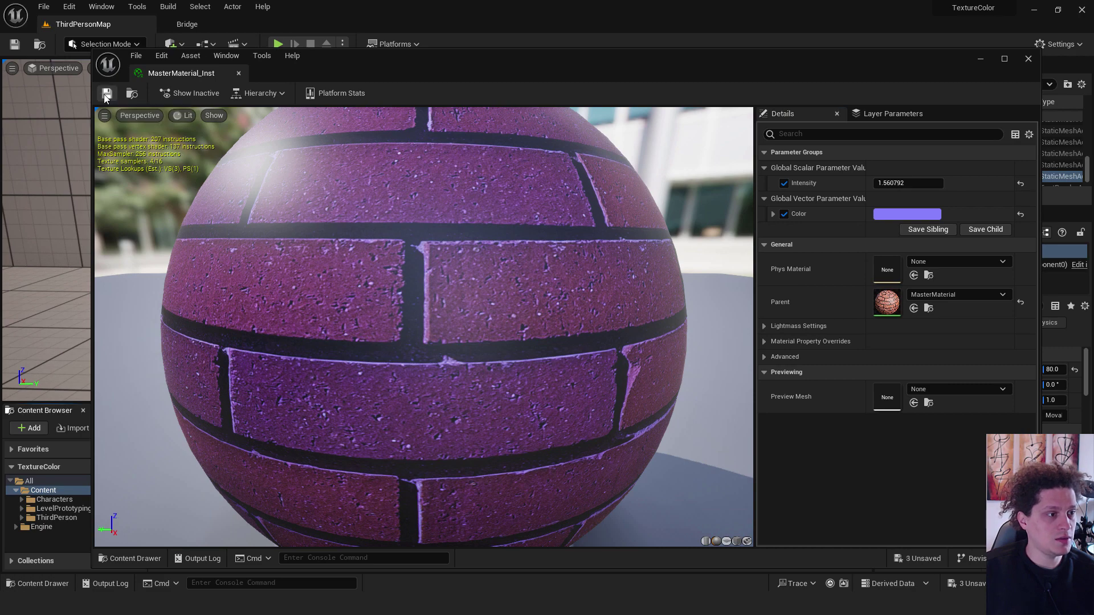
{"action": "left_click", "coordinate": [1027, 59]}
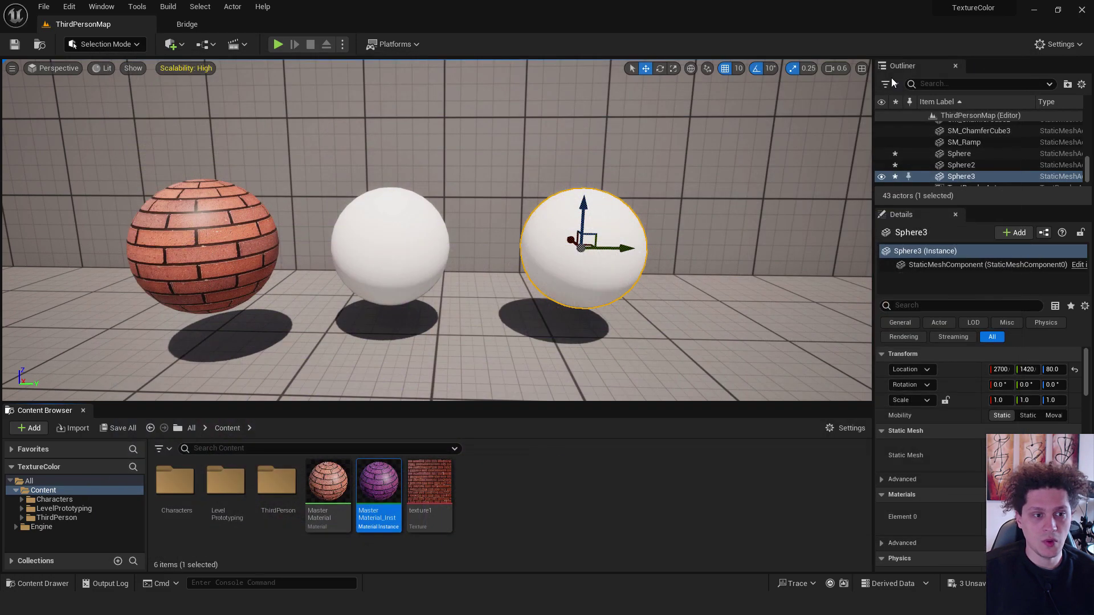
{"action": "left_click_drag", "start_coordinate": [377, 492], "coordinate": [387, 230]}
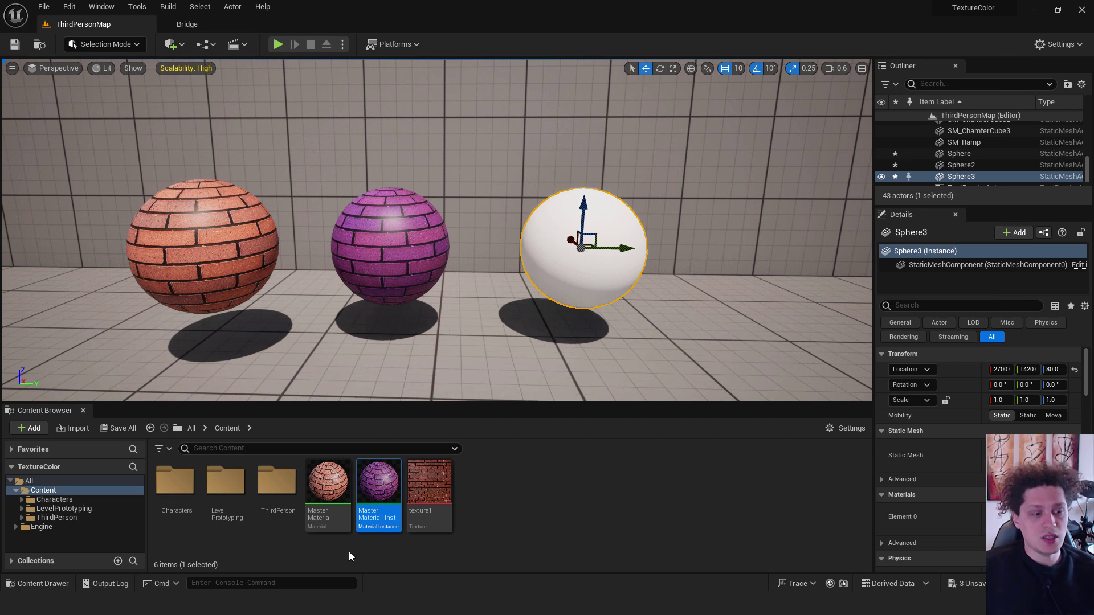
Step: Reopen MasterMaterial_Inst and narrow its editor window so the middle sphere can be seen beside it
{"action": "double_click", "coordinate": [378, 487]}
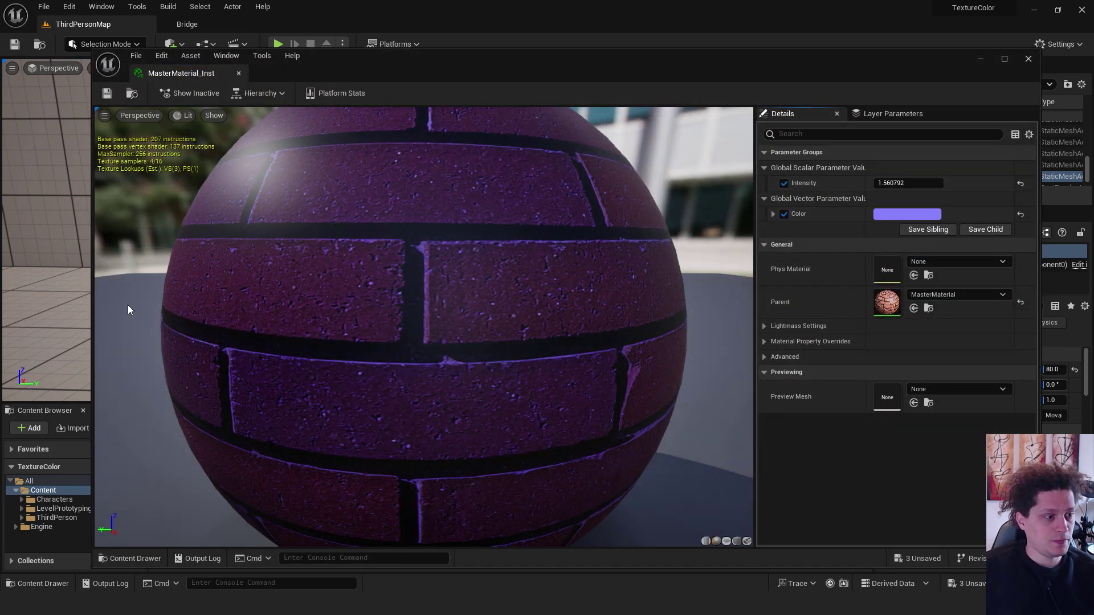
{"action": "left_click", "coordinate": [89, 307]}
{"action": "left_click_drag", "start_coordinate": [91, 308], "coordinate": [508, 302]}
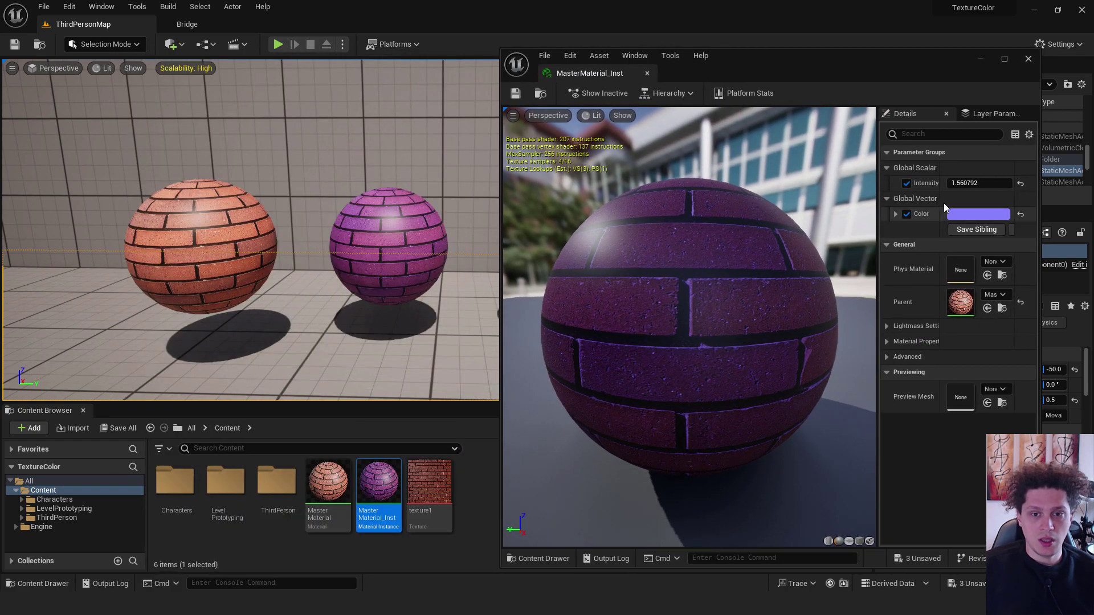
Step: Set MasterMaterial_Inst's Intensity to about 1.95 and its Color to light green, and return to the level
{"action": "mouse_move", "coordinate": [967, 182]}
{"action": "left_mouse_down"}
{"action": "mouse_move", "coordinate": [1000, 183]}
{"action": "mouse_move", "coordinate": [962, 183]}
{"action": "mouse_move", "coordinate": [989, 183]}
{"action": "left_mouse_up"}
{"action": "left_click", "coordinate": [978, 214]}
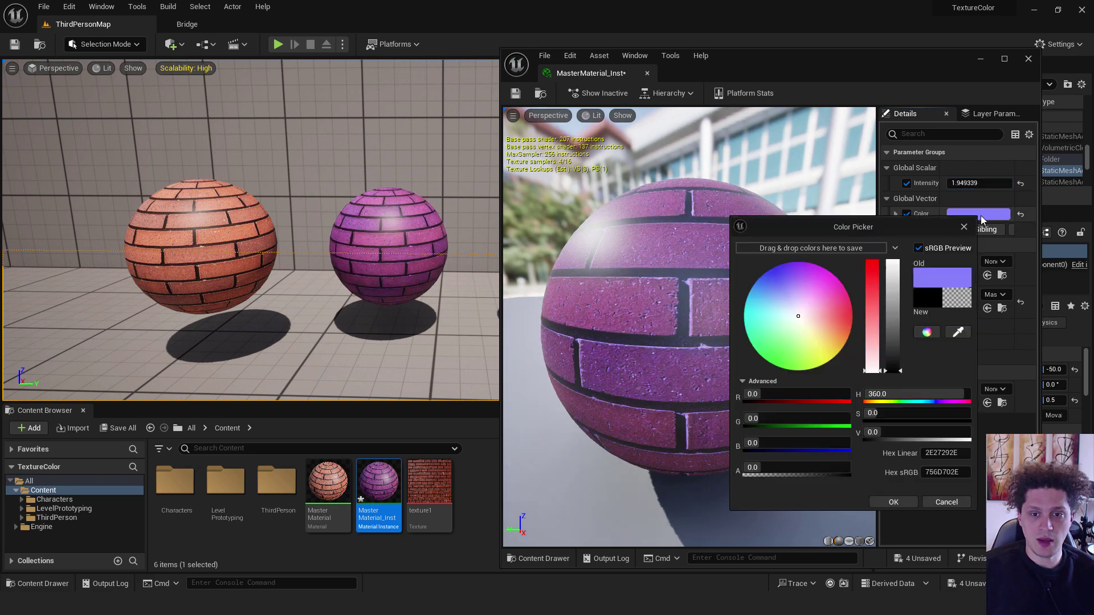
{"action": "mouse_move", "coordinate": [812, 307]}
{"action": "left_mouse_down"}
{"action": "mouse_move", "coordinate": [832, 309]}
{"action": "mouse_move", "coordinate": [826, 326]}
{"action": "mouse_move", "coordinate": [772, 356]}
{"action": "left_mouse_up"}
{"action": "left_click", "coordinate": [893, 504]}
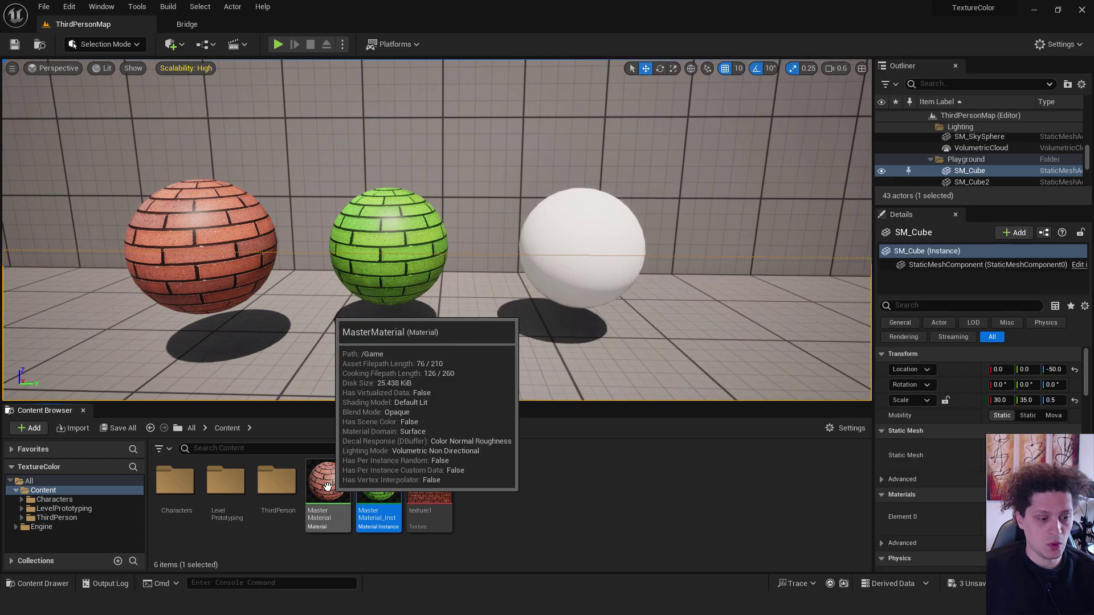
{"action": "left_click", "coordinate": [503, 486]}
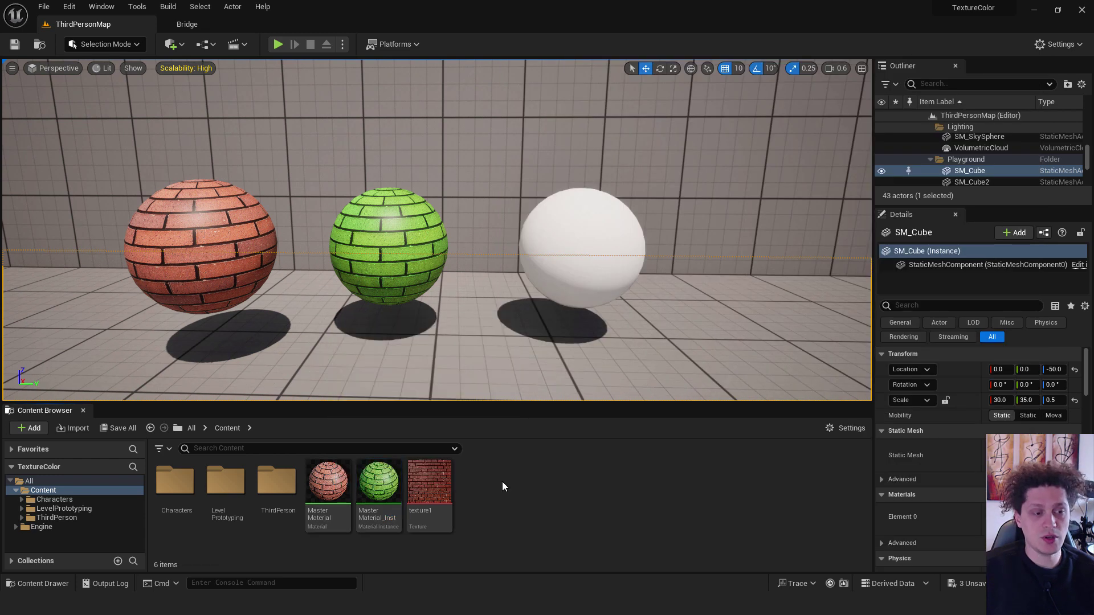
Step: Create a second material instance from MasterMaterial, keeping the default name MasterMaterial_Inst1
{"action": "right_click", "coordinate": [329, 486]}
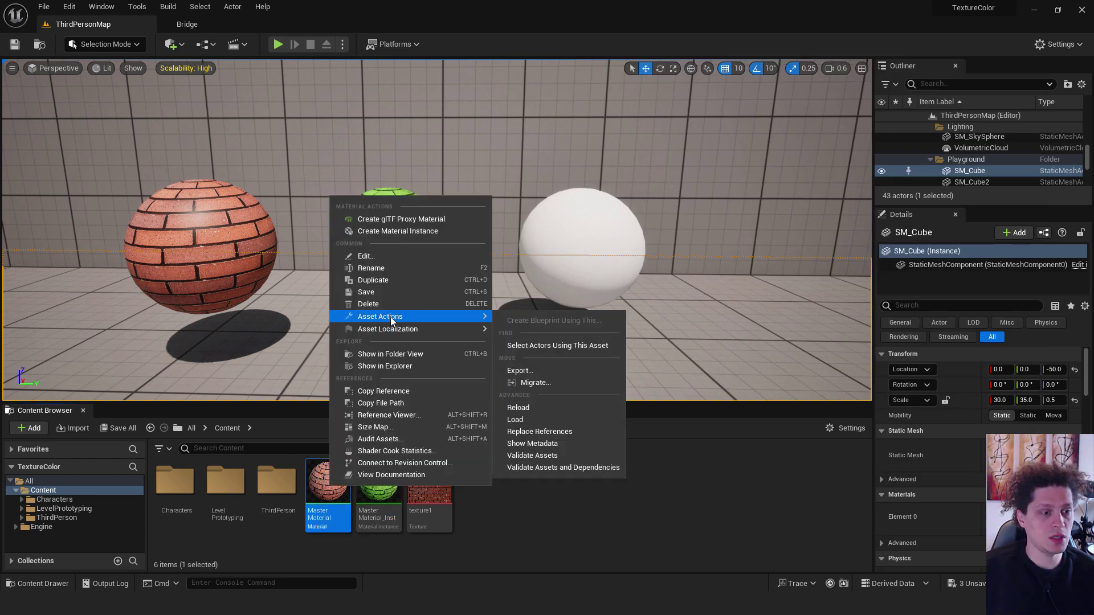
{"action": "left_click", "coordinate": [413, 232]}
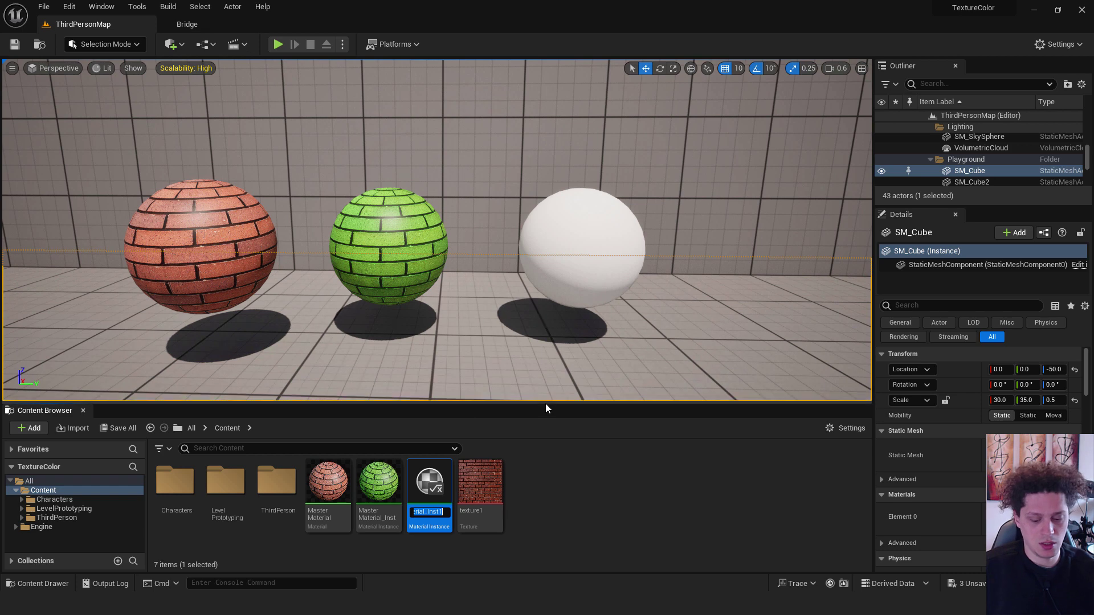
{"action": "key", "text": "Return"}
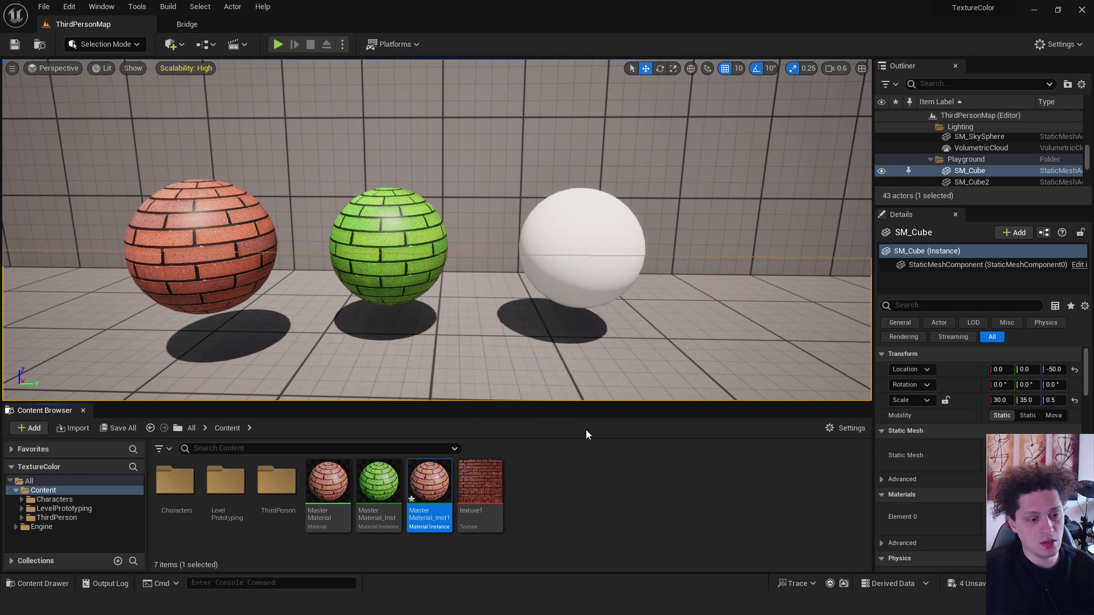
Step: In MasterMaterial_Inst1, override Color with a vivid violet and Intensity with about 3.67
{"action": "double_click", "coordinate": [430, 483]}
{"action": "left_click", "coordinate": [906, 214]}
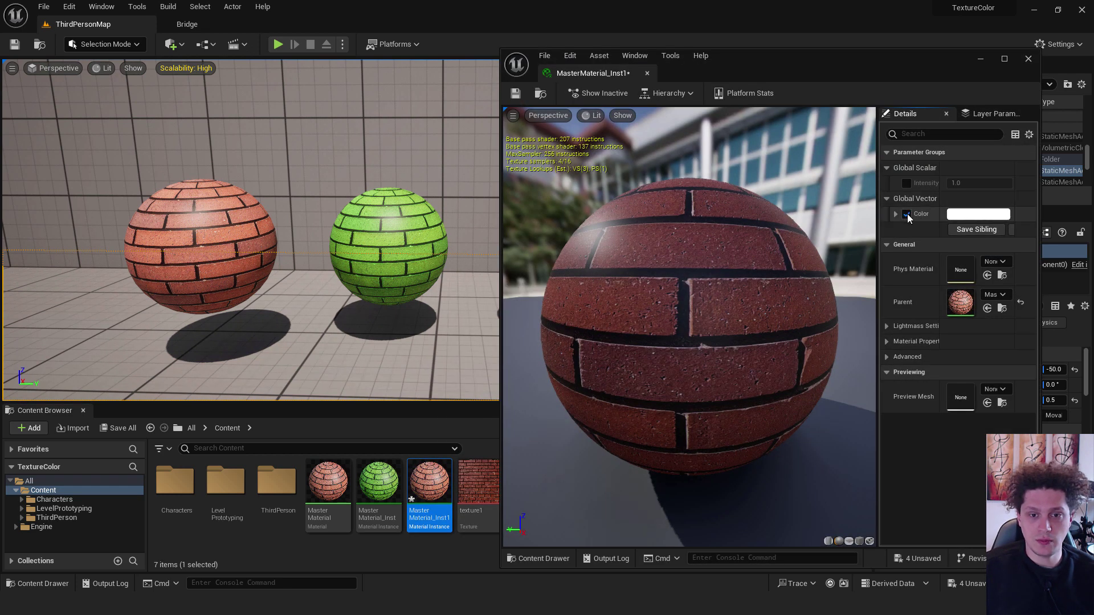
{"action": "left_click", "coordinate": [968, 214]}
{"action": "left_click_drag", "start_coordinate": [781, 302], "coordinate": [771, 306]}
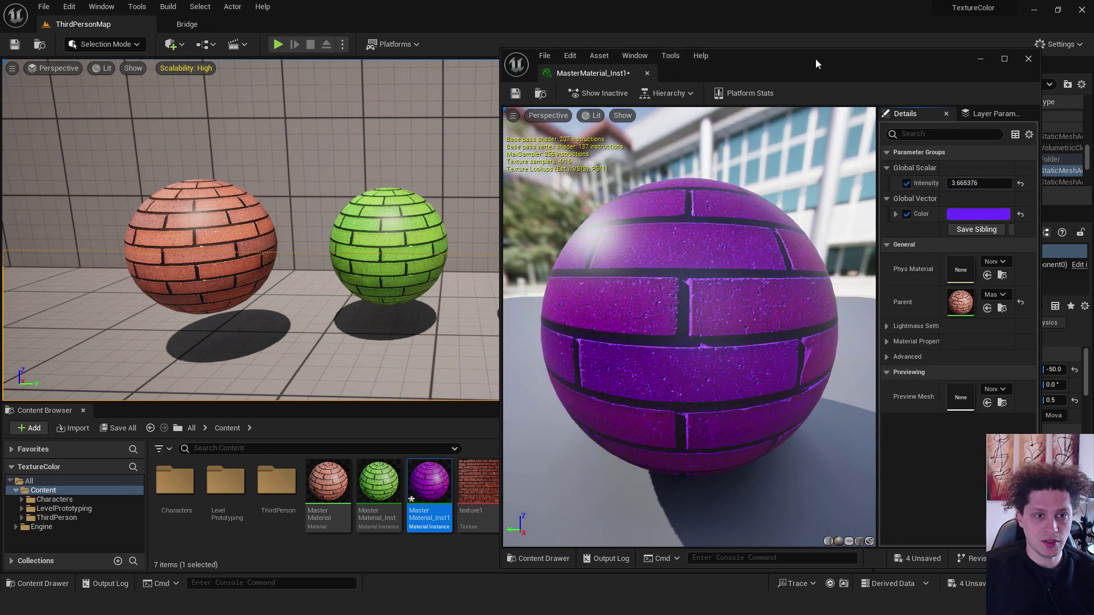
Step: Close MasterMaterial_Inst1 and apply it to the remaining white sphere in the level
{"action": "left_click", "coordinate": [1028, 59]}
{"action": "left_click_drag", "start_coordinate": [429, 481], "coordinate": [562, 234]}
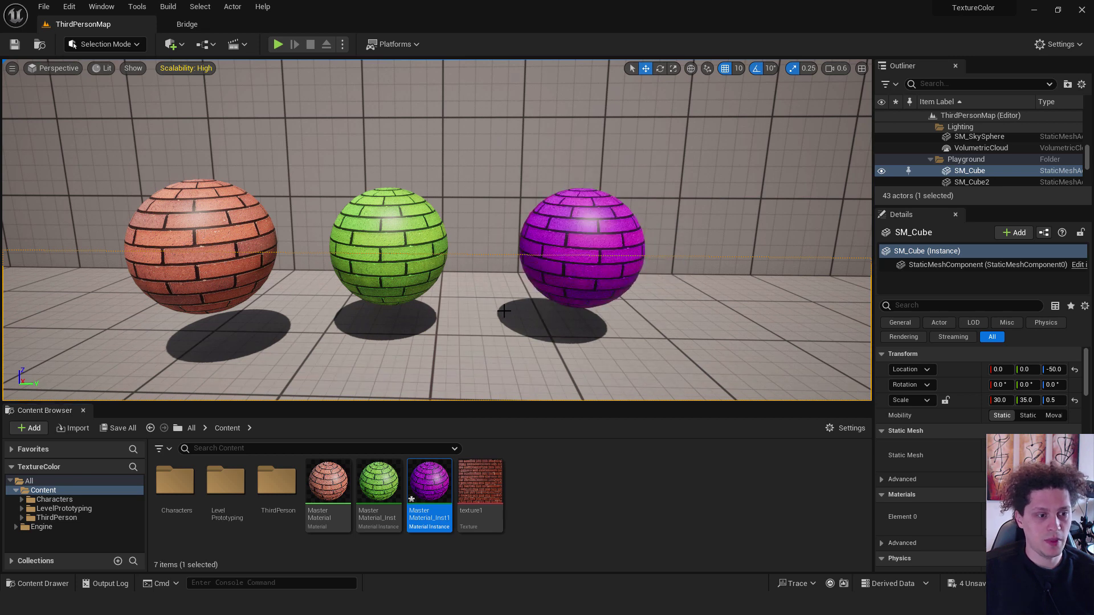
{"action": "right_click_drag", "start_coordinate": [504, 311], "coordinate": [510, 299]}
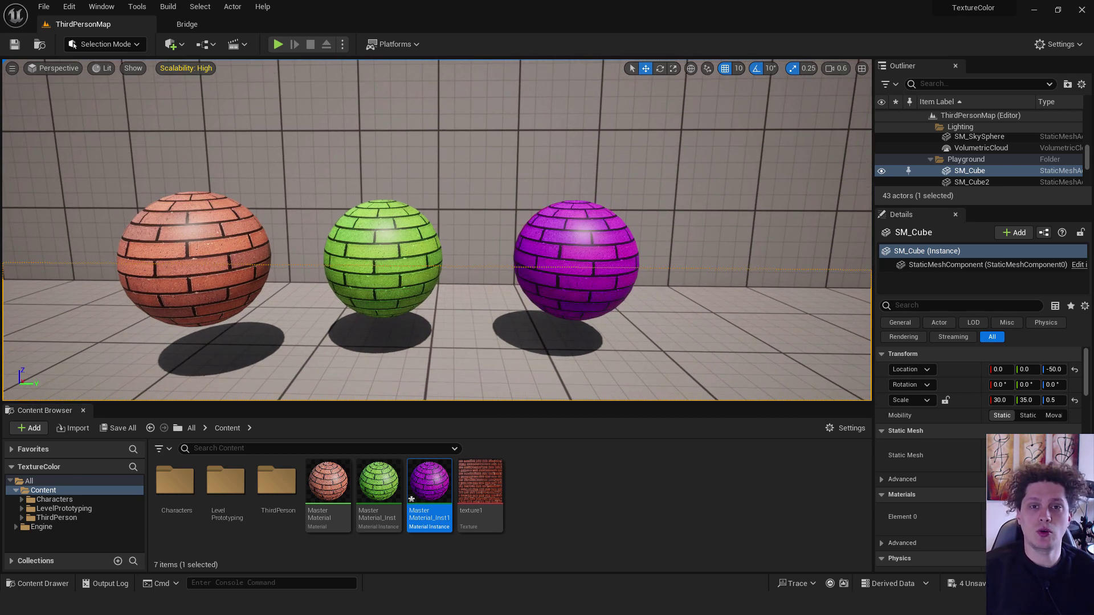